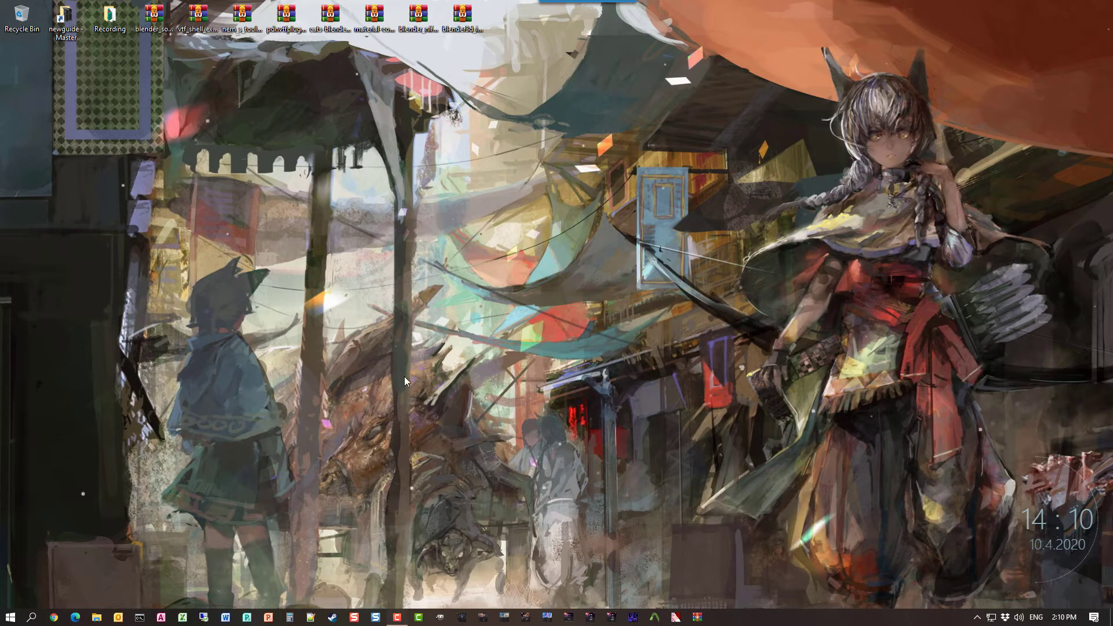
# Step: Search Chrome for 'sourceio' and open the REDxEYE/SourceIO GitHub releases page
pyautogui.click(54, 618)
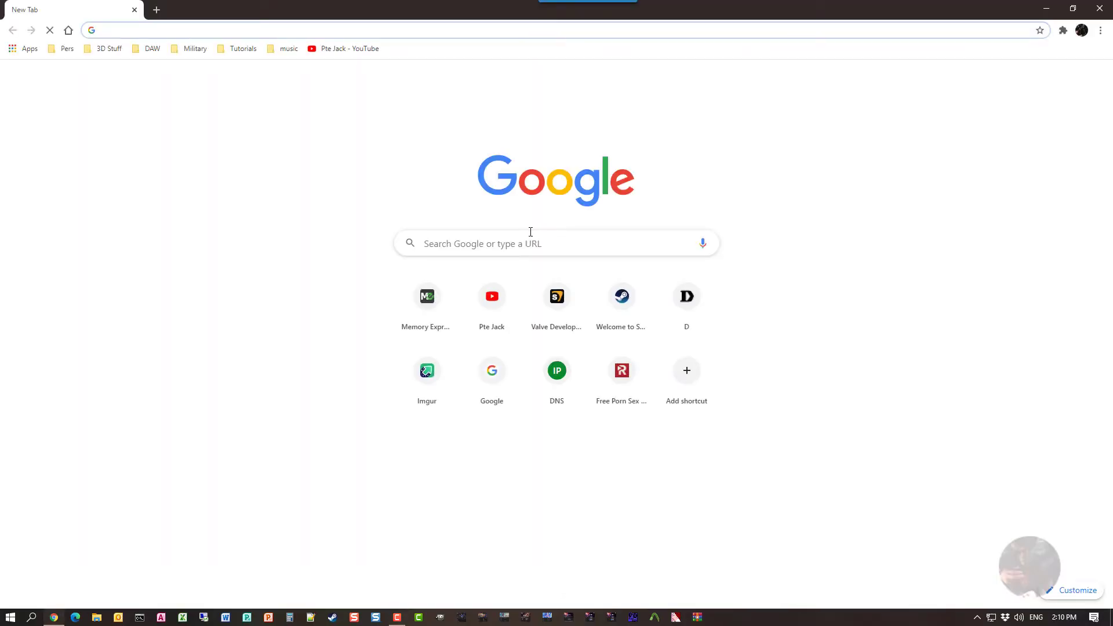
pyautogui.click(500, 243)
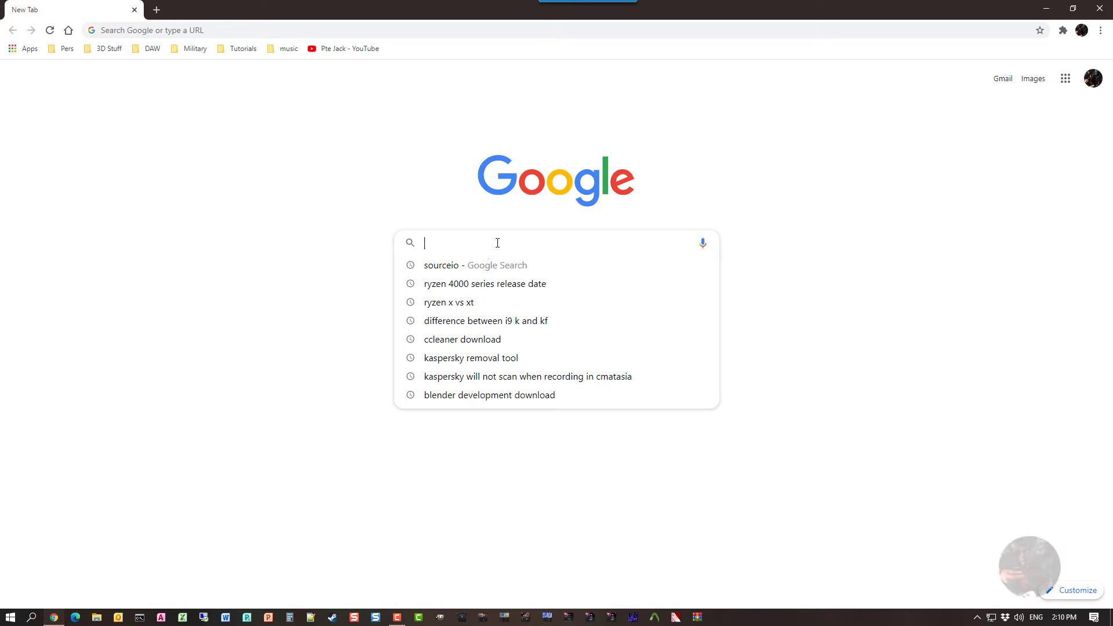
pyautogui.click(450, 268)
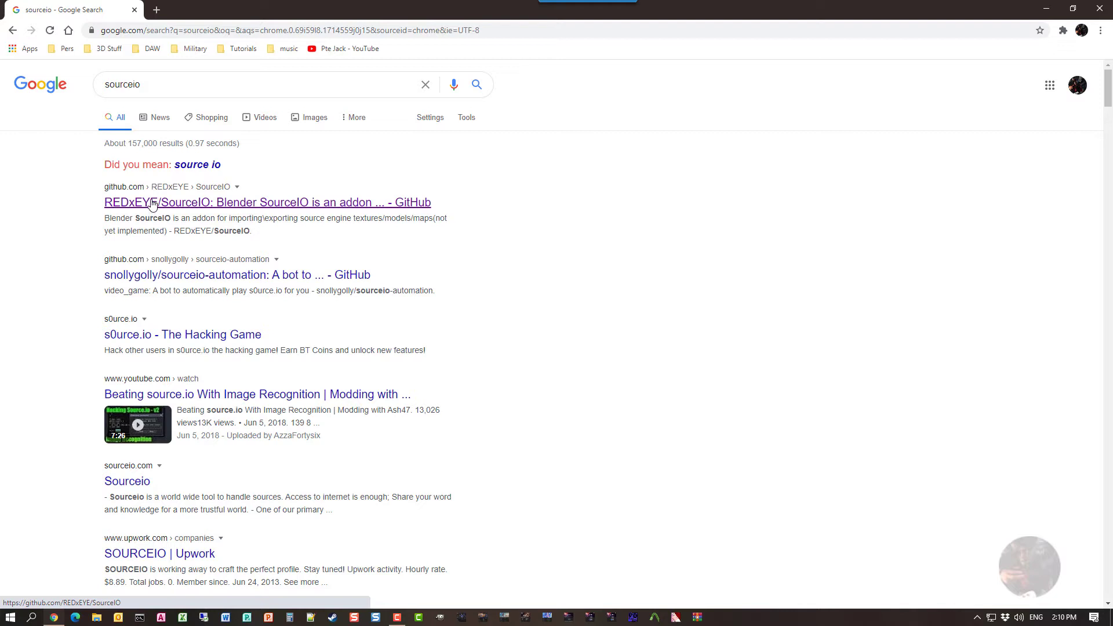
pyautogui.click(152, 204)
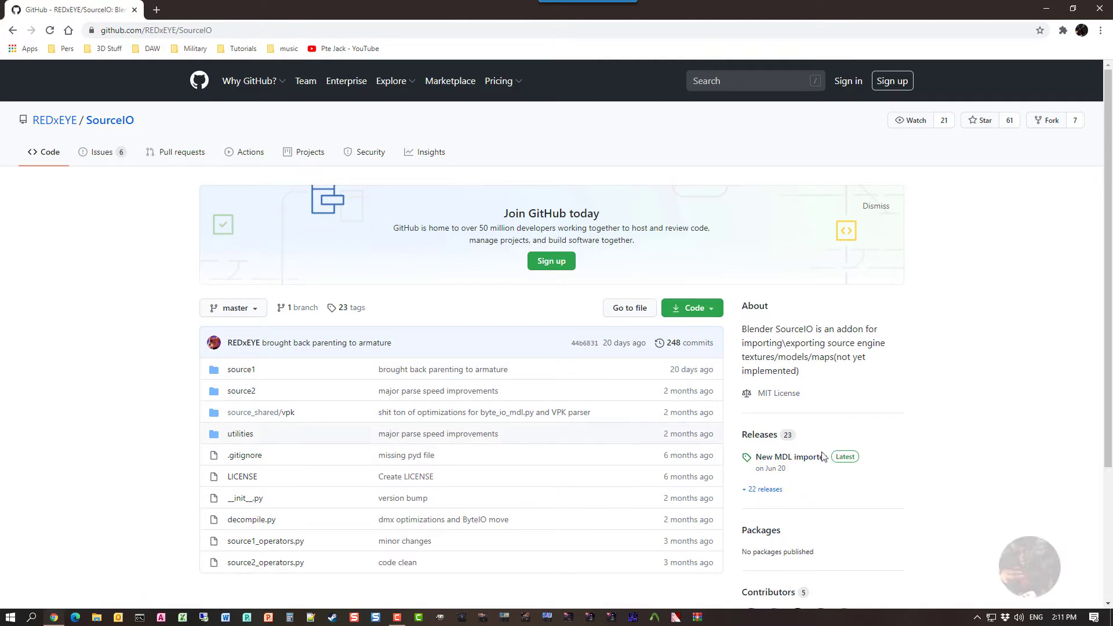
pyautogui.click(758, 436)
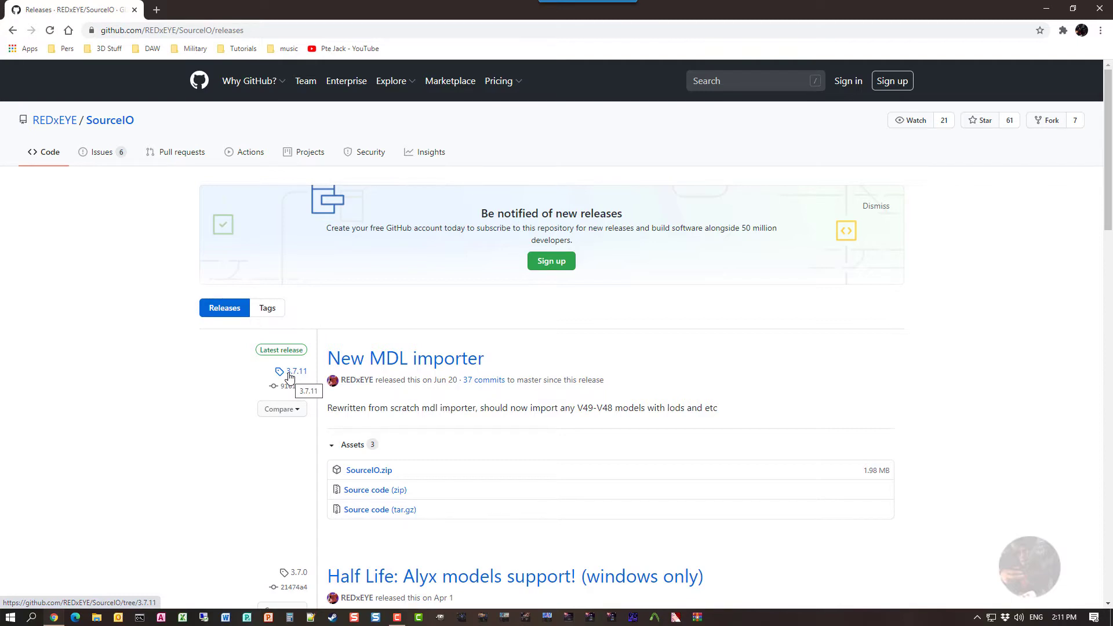
# Step: Download the SourceIO.zip release asset and the master branch ZIP, then minimize Chrome
pyautogui.click(367, 471)
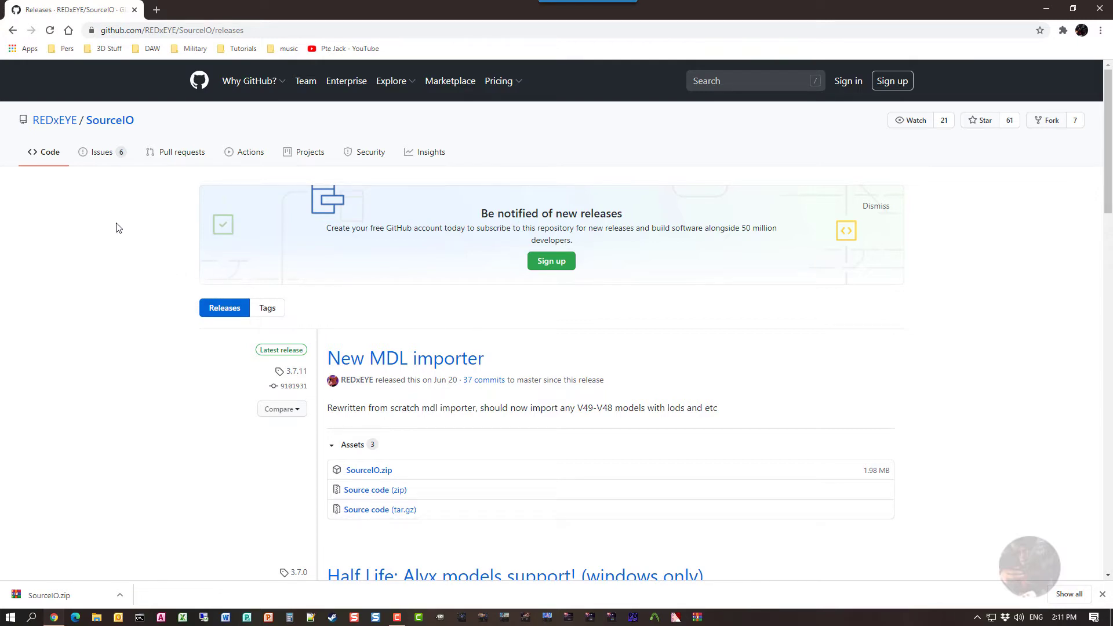
pyautogui.click(106, 122)
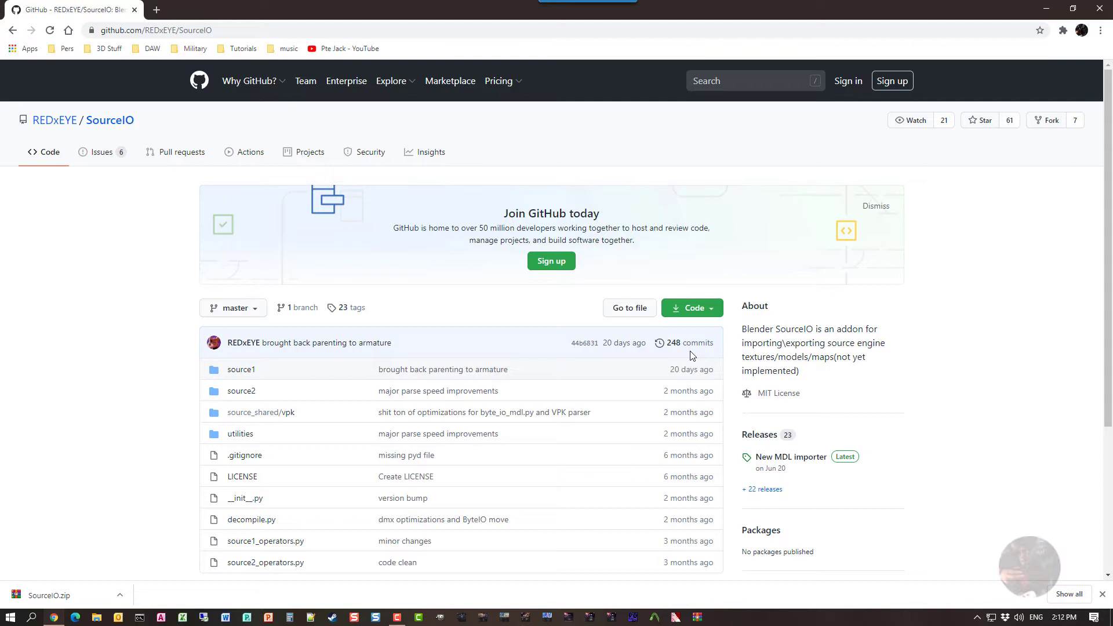
pyautogui.click(710, 310)
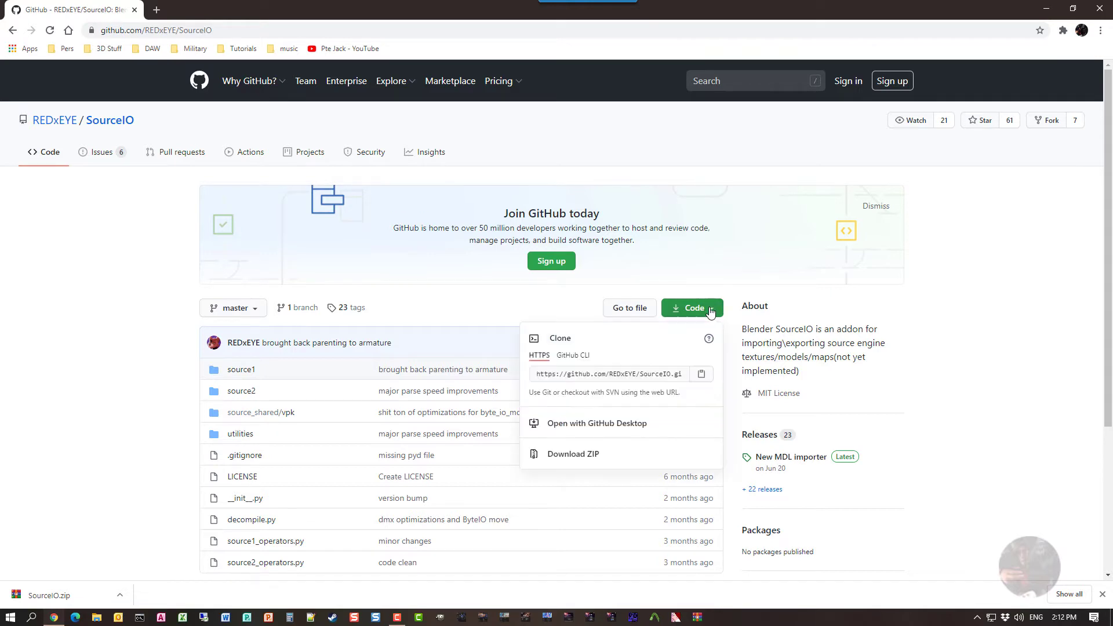
pyautogui.click(574, 455)
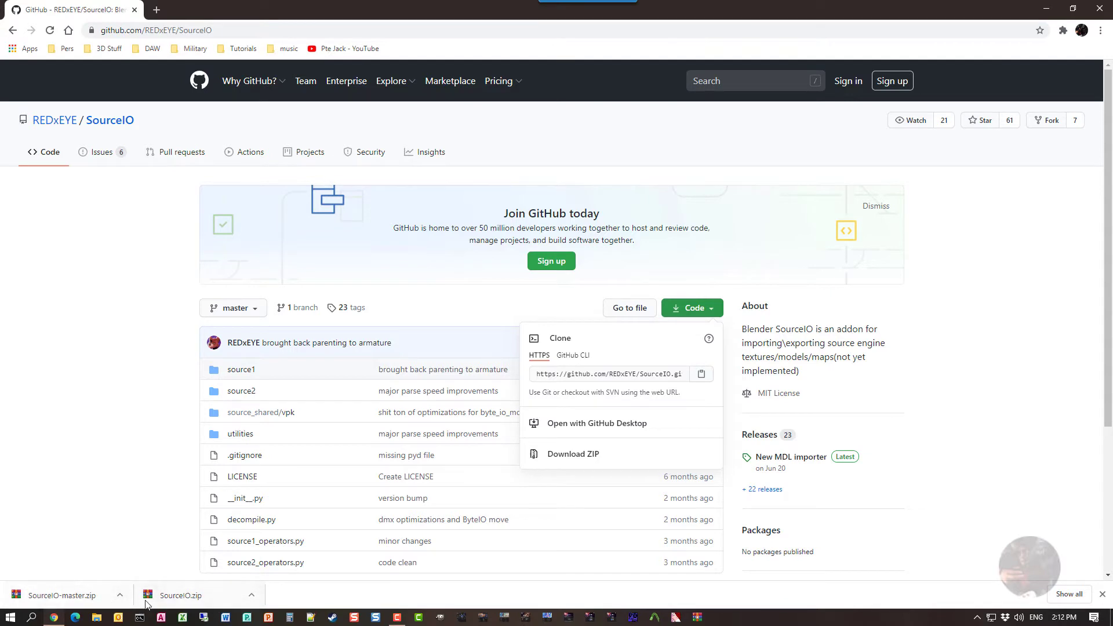
pyautogui.click(1050, 9)
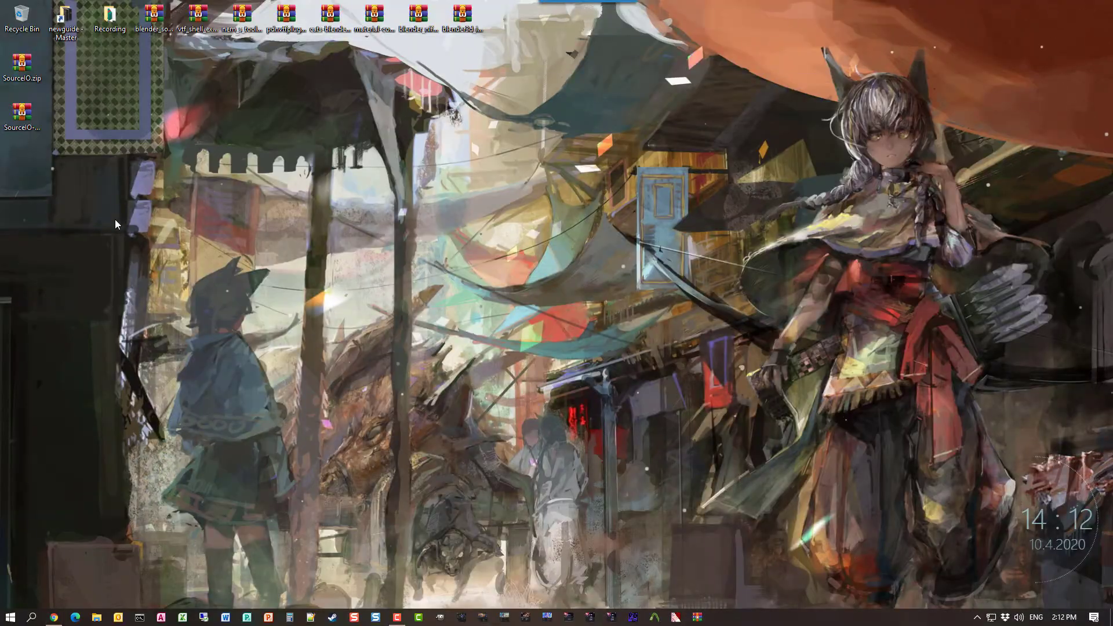
# Step: Scan SourceIO.zip with Kaspersky and view the detailed scan report
pyautogui.rightClick(23, 65)
pyautogui.click(41, 181)
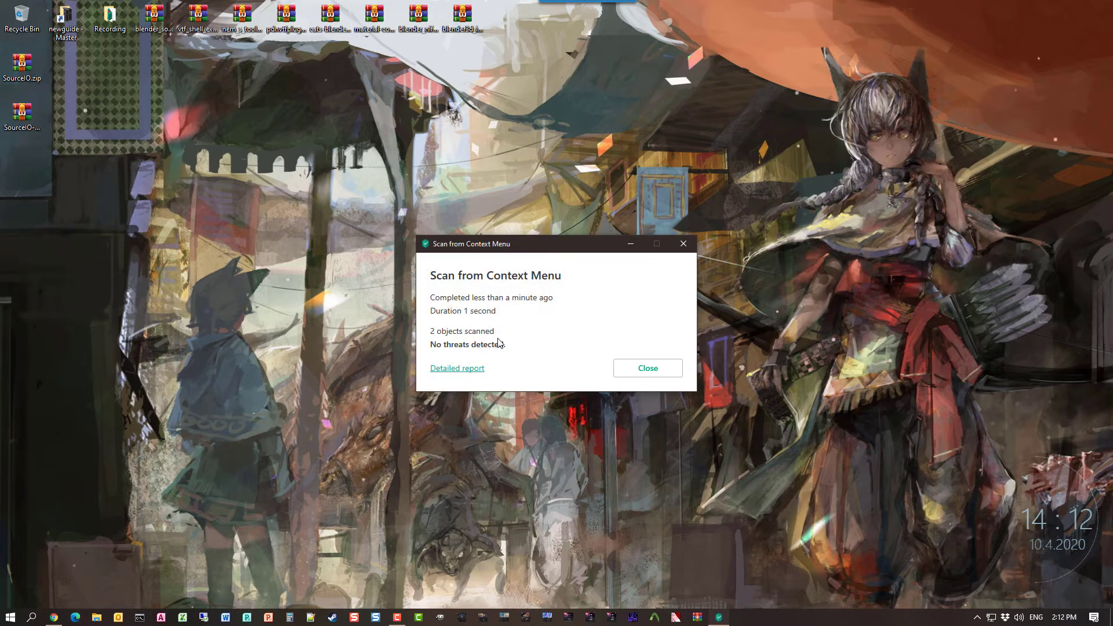
pyautogui.click(468, 370)
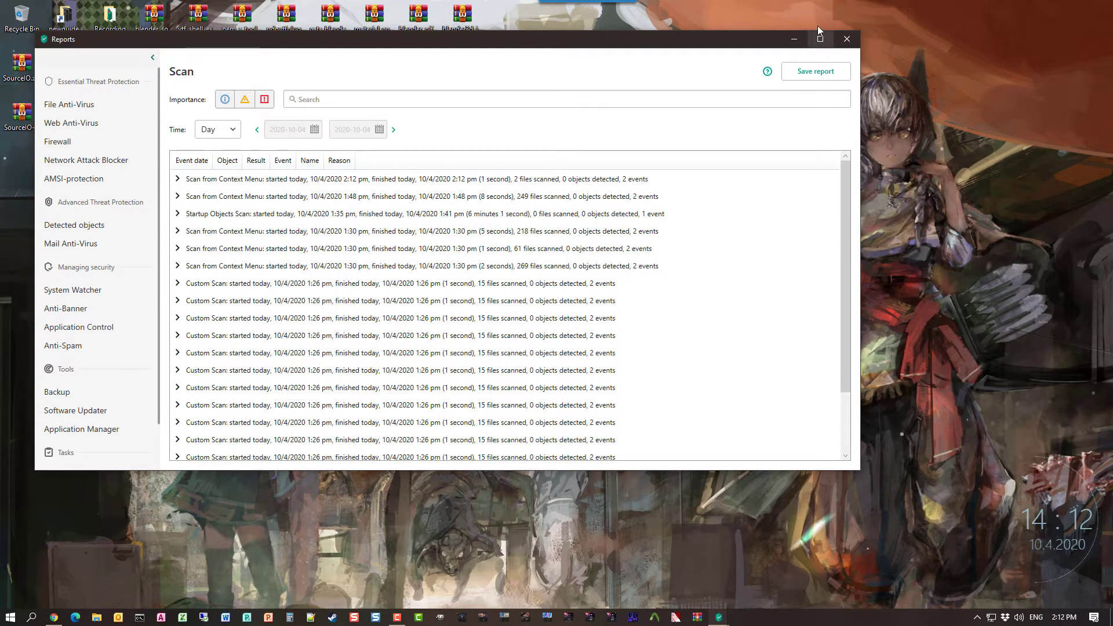
pyautogui.click(794, 39)
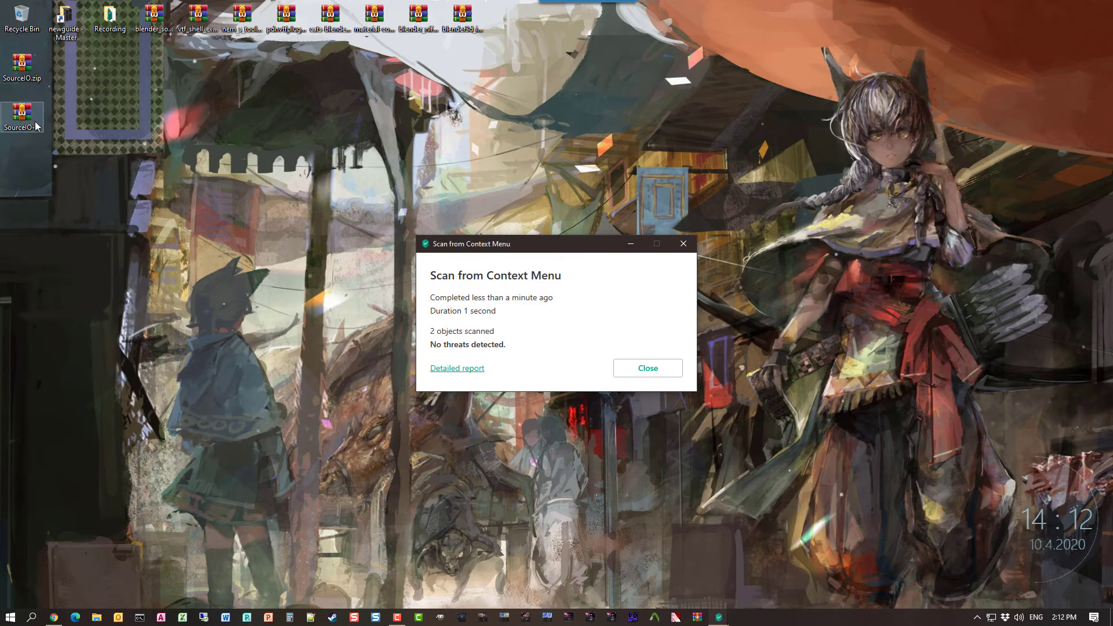
pyautogui.moveTo(33, 123); pyautogui.dragTo(27, 117, button='right')
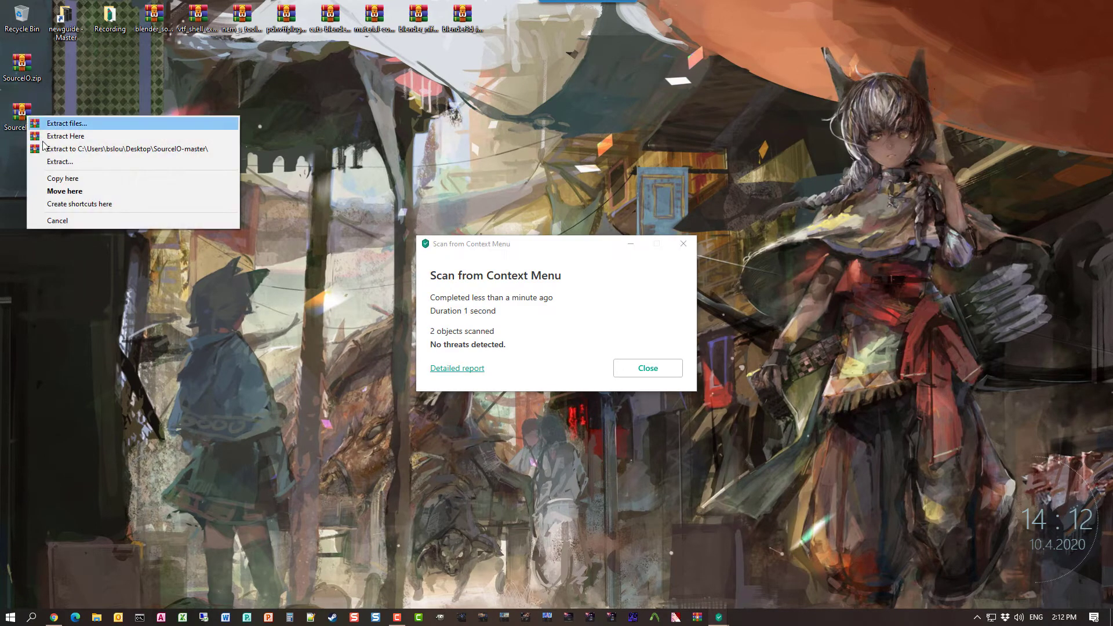
# Step: Scan SourceIO-master.zip for viruses and close the clean scan results
pyautogui.rightClick(19, 119)
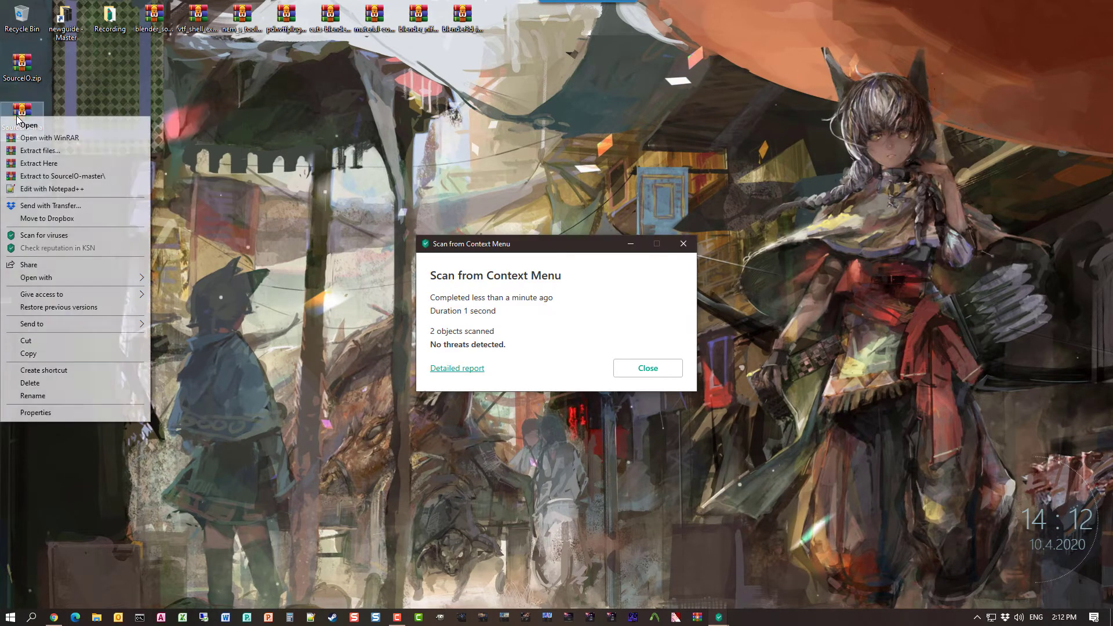
pyautogui.click(35, 235)
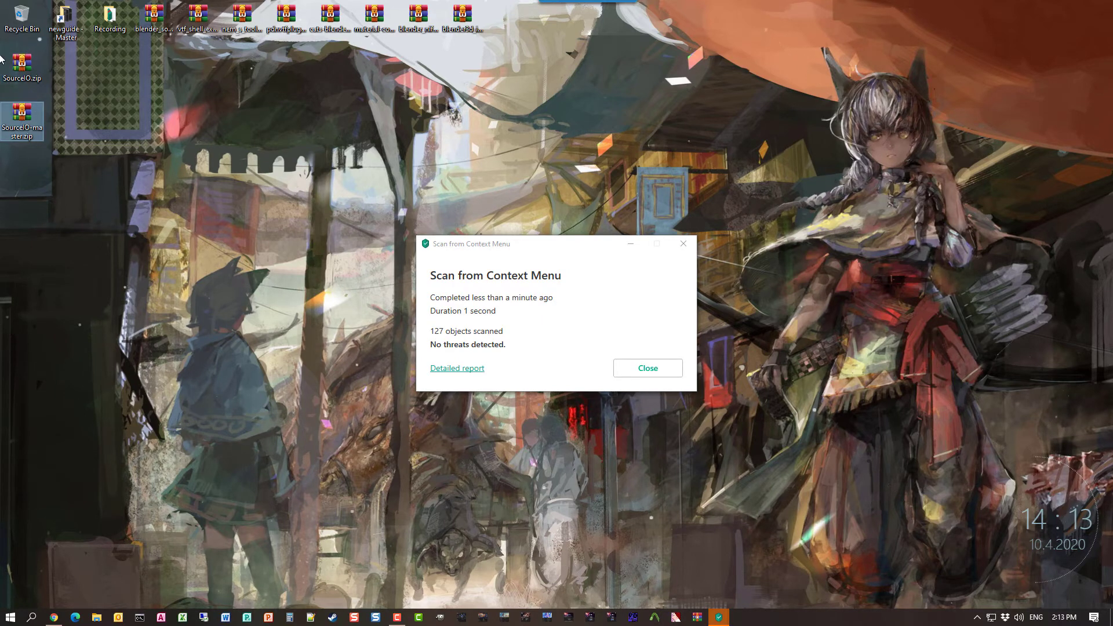
pyautogui.click(683, 244)
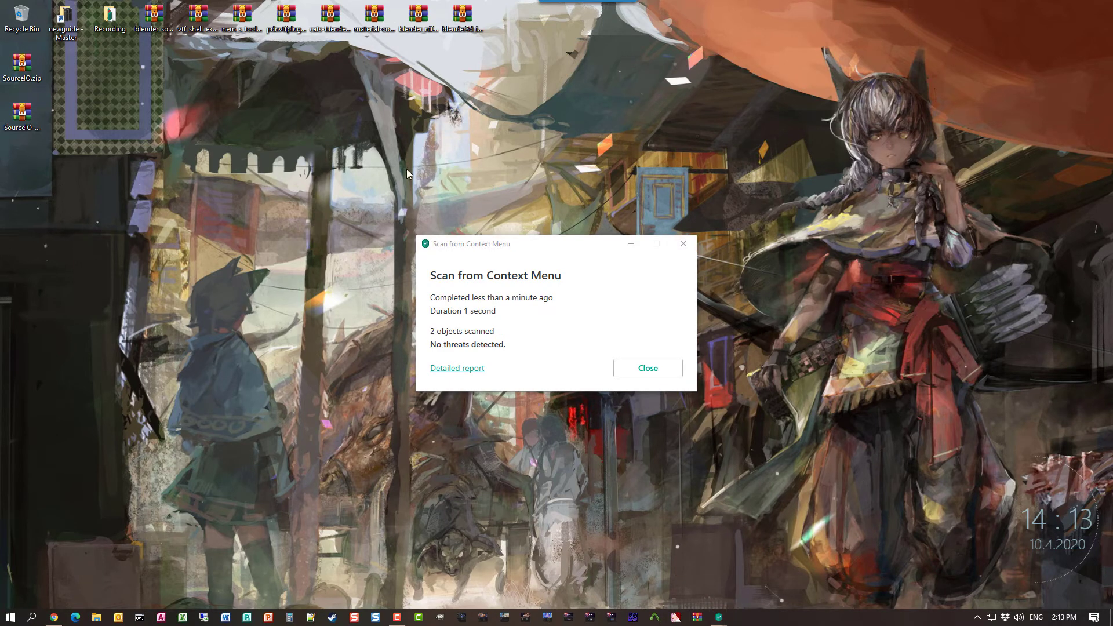
pyautogui.click(681, 243)
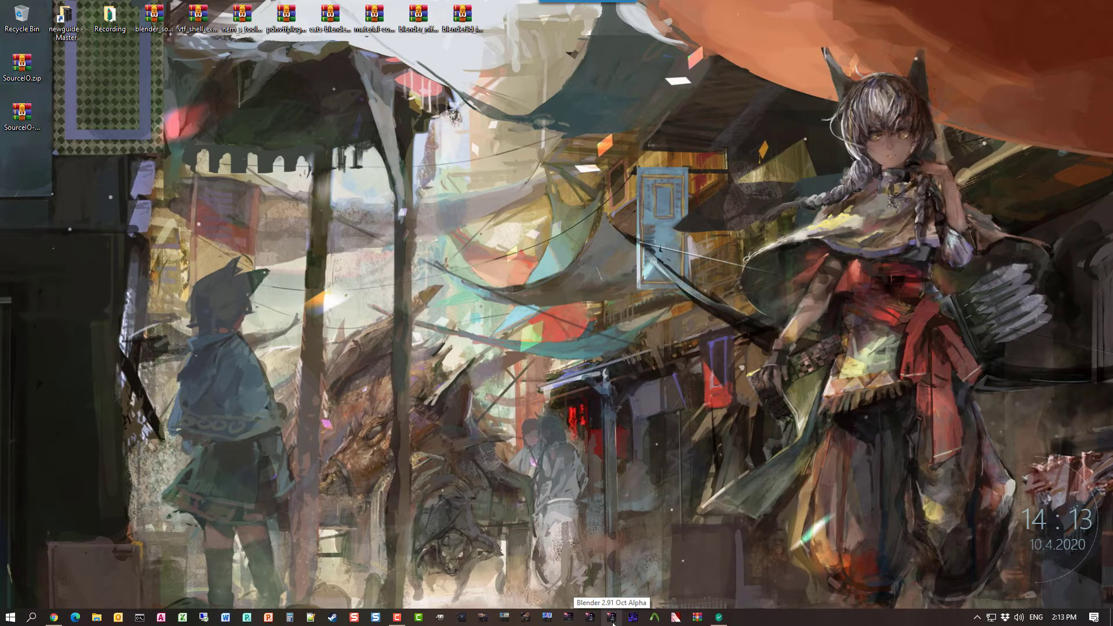
# Step: Launch Blender and open Edit > Preferences on the Add-ons section
pyautogui.click(612, 617)
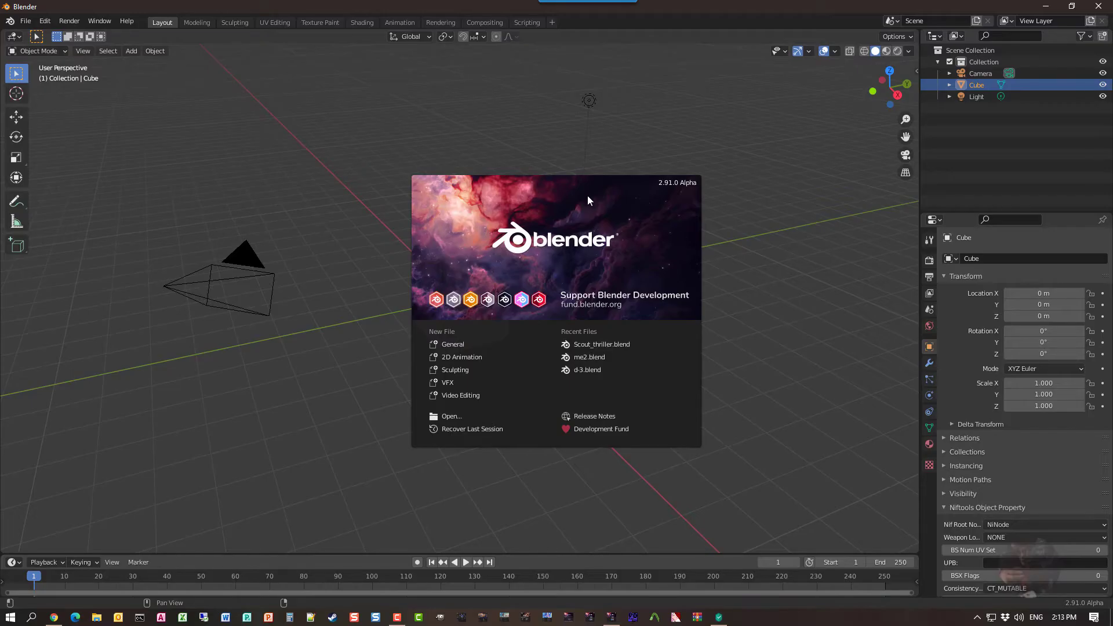
pyautogui.click(327, 206)
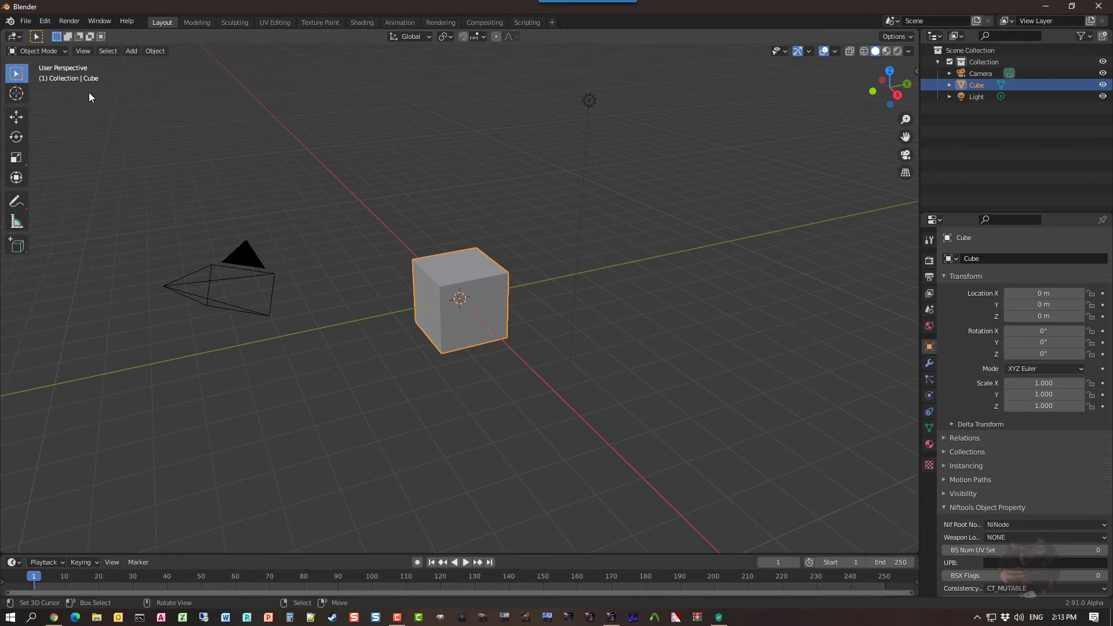
pyautogui.click(45, 22)
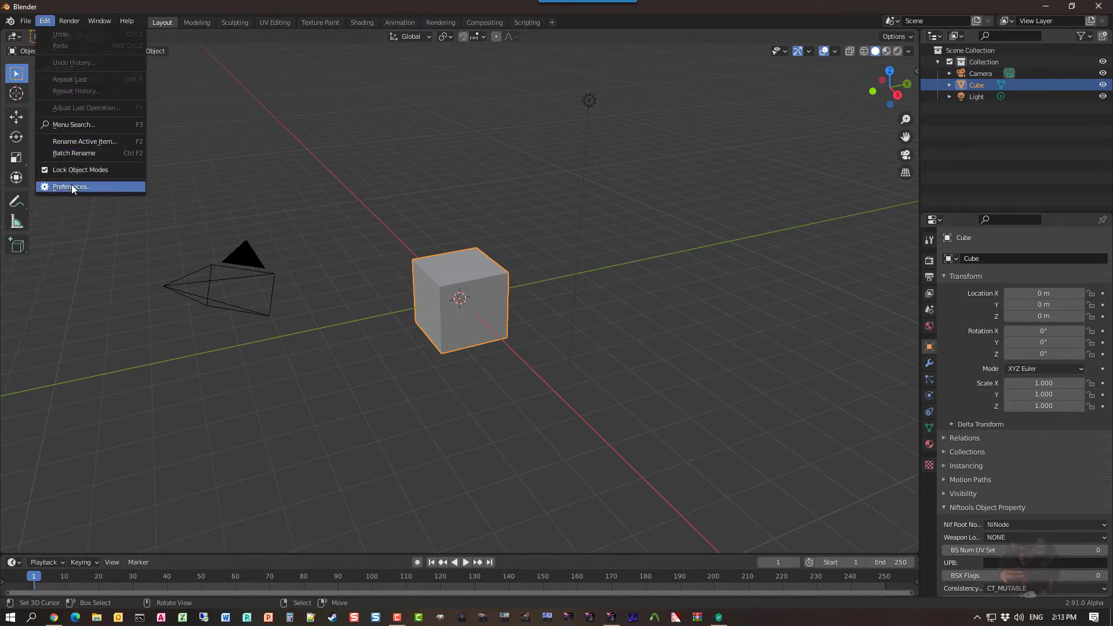
pyautogui.click(72, 187)
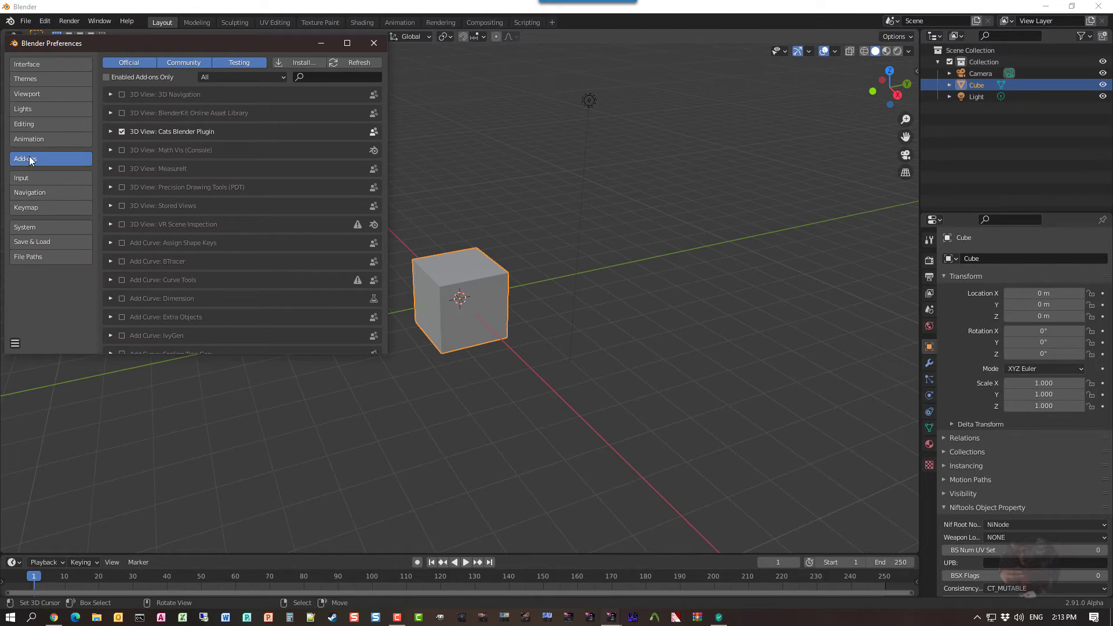
# Step: Install SourceIO.zip from the Desktop, enable the Source1/Source2 Engine add-on, and close Preferences
pyautogui.click(301, 63)
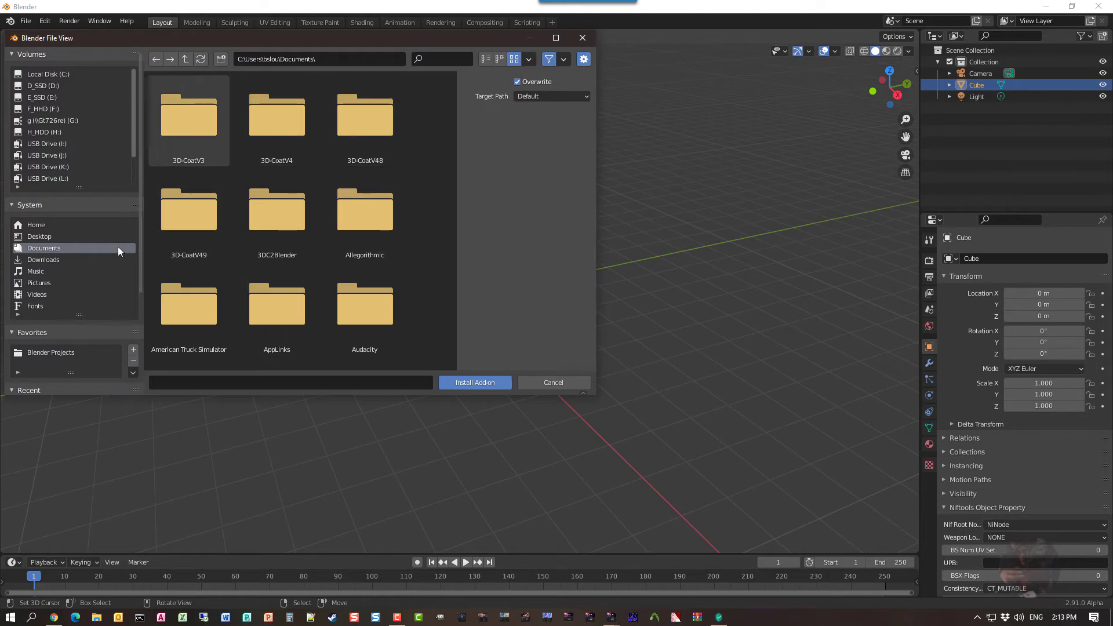
pyautogui.click(48, 235)
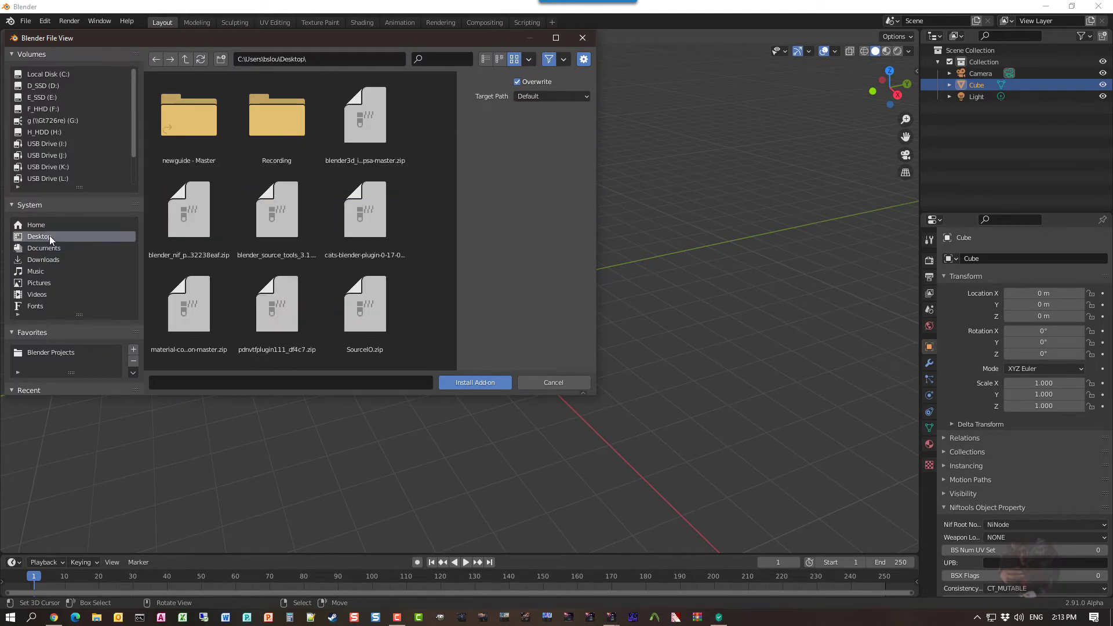
pyautogui.scroll(-2, 423, 235)
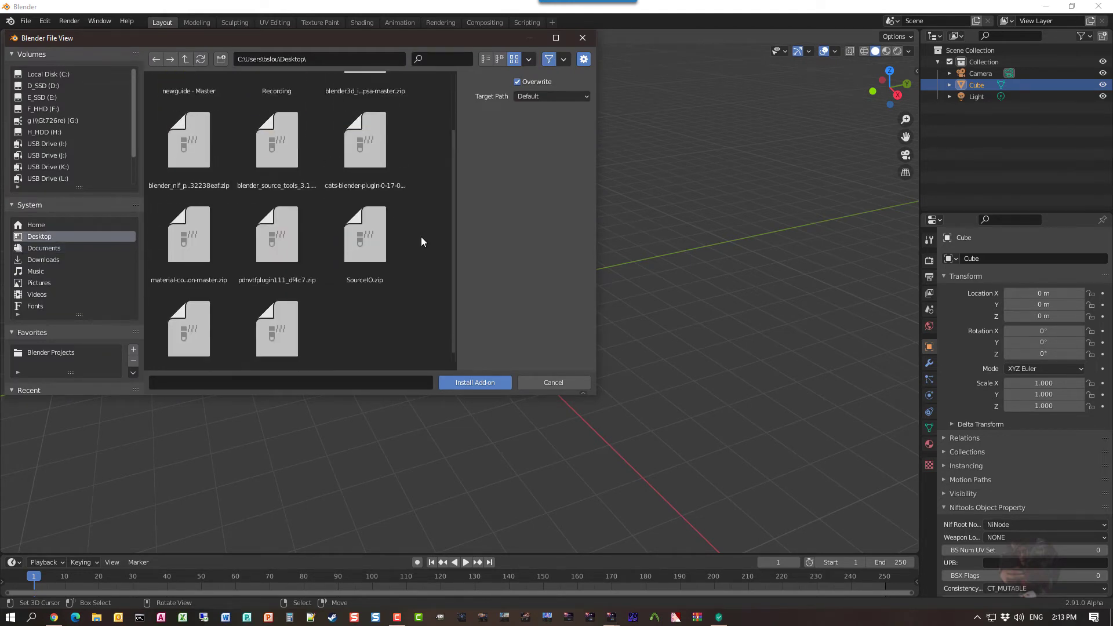
pyautogui.click(368, 245)
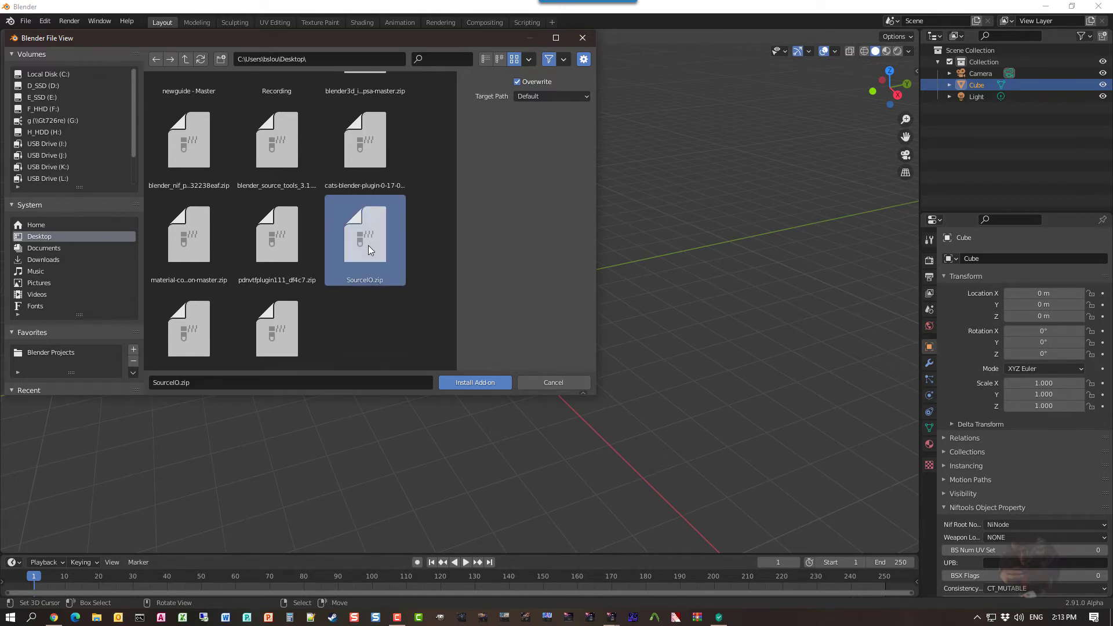
pyautogui.click(461, 383)
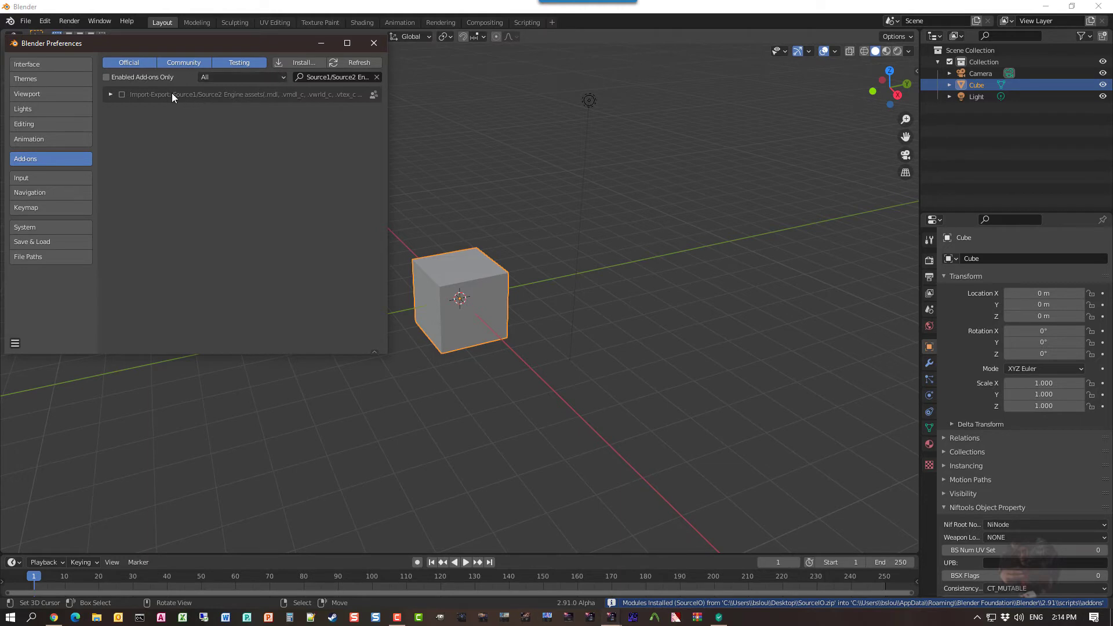
pyautogui.click(121, 95)
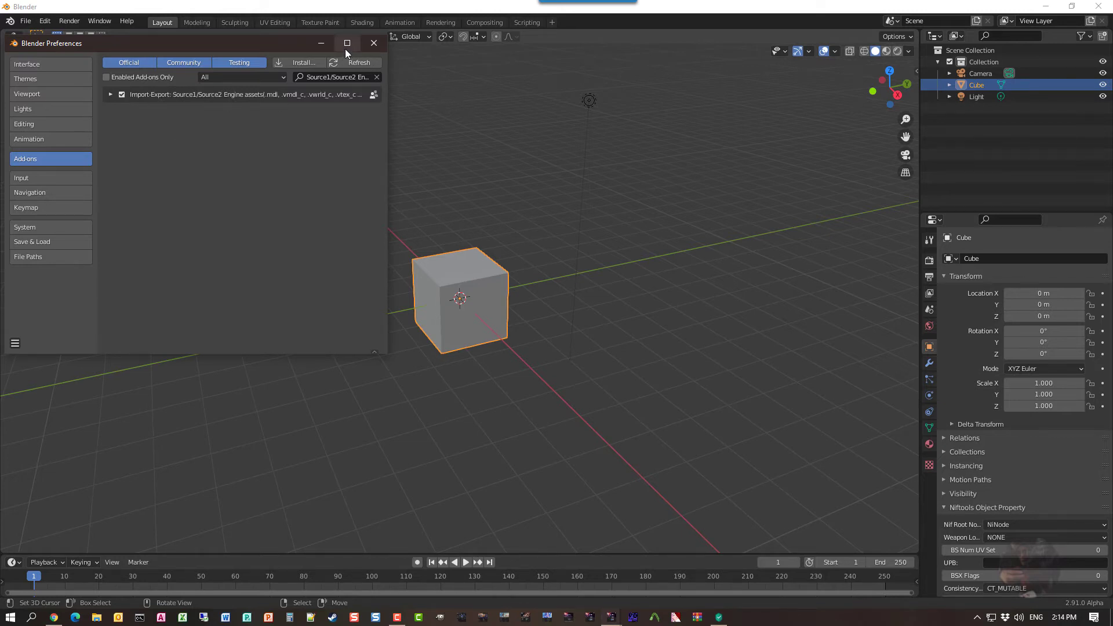
pyautogui.click(371, 46)
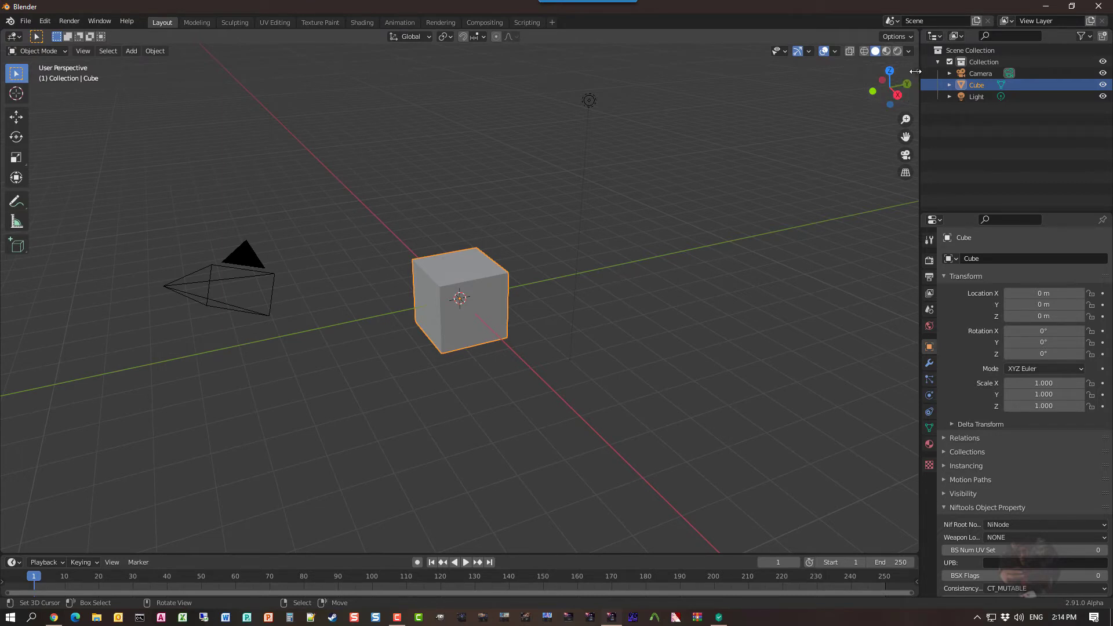
# Step: Show the SourceIO sidebar panel and browse the File > Import > Source engine formats
pyautogui.press('n')
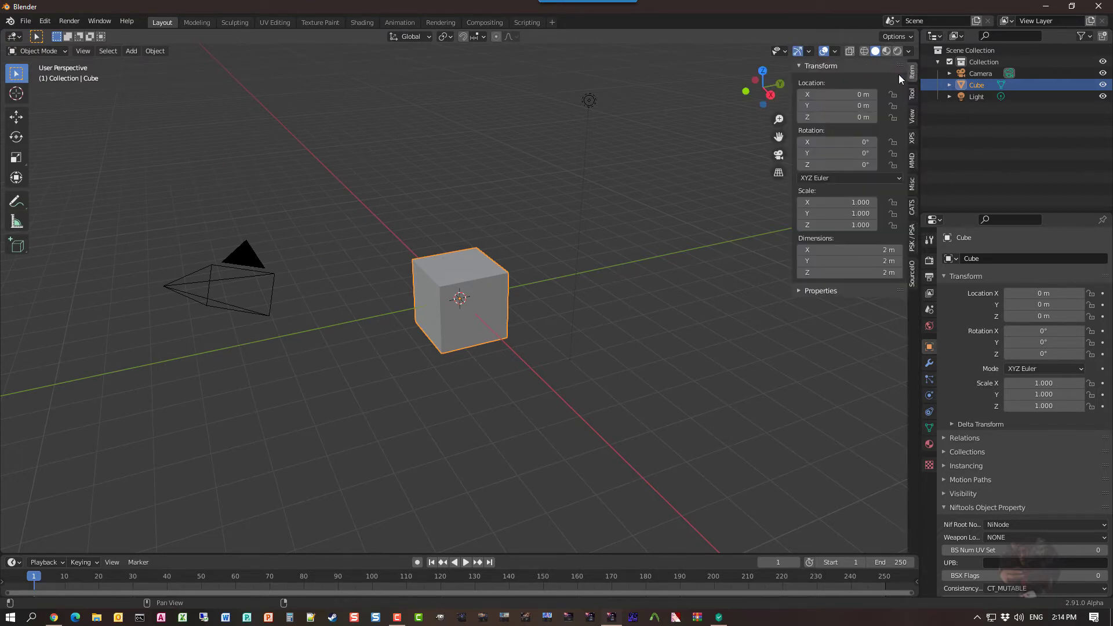
pyautogui.click(912, 274)
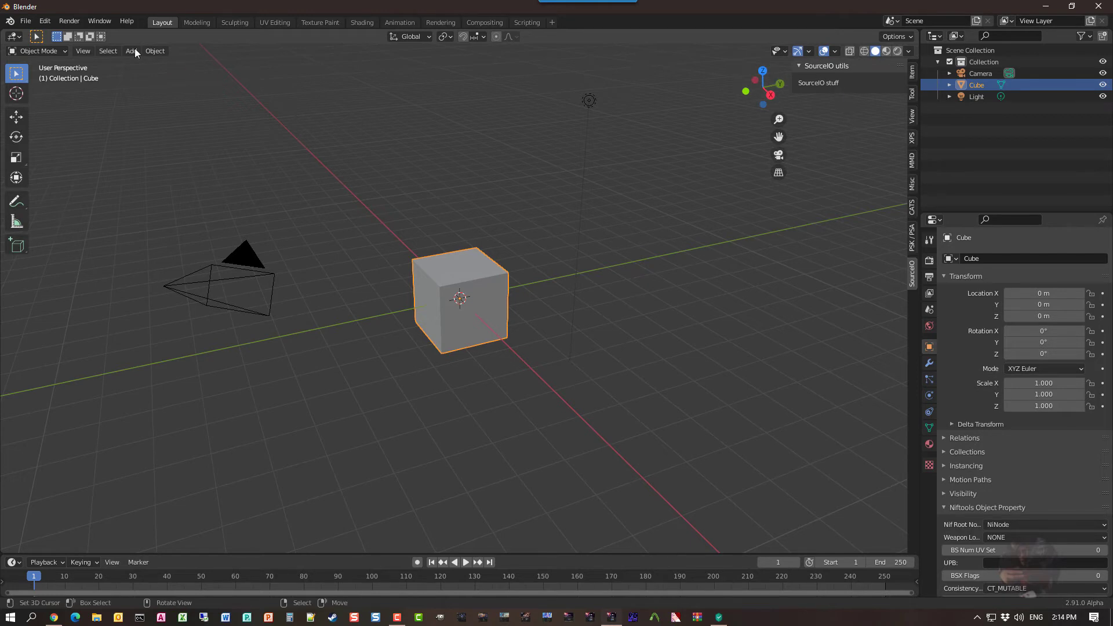
pyautogui.click(19, 24)
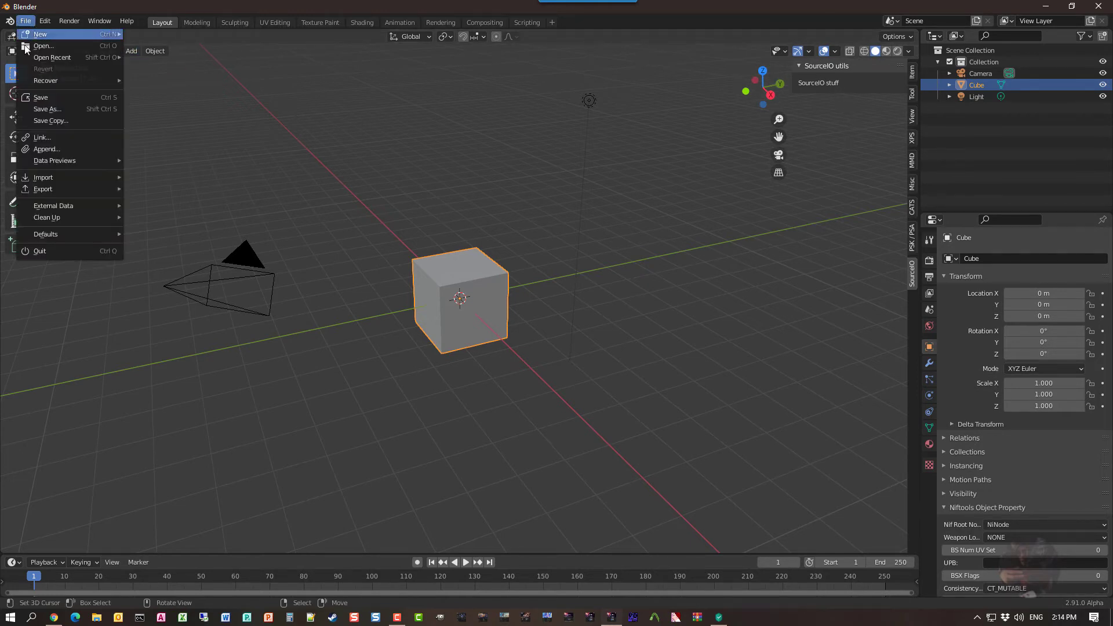
pyautogui.moveTo(41, 180)
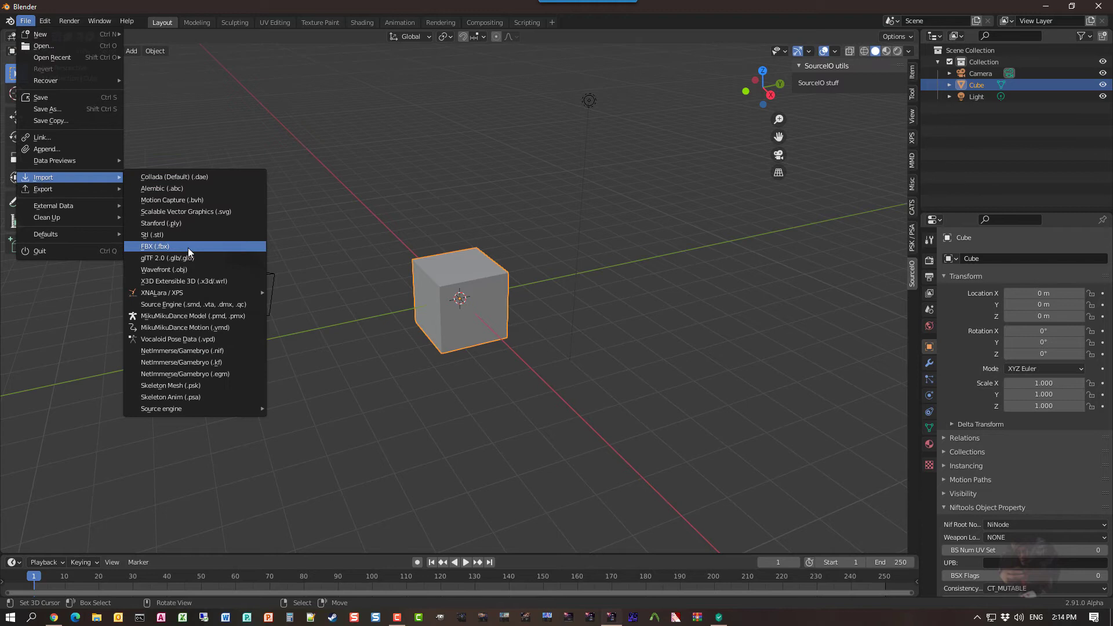
pyautogui.moveTo(179, 413)
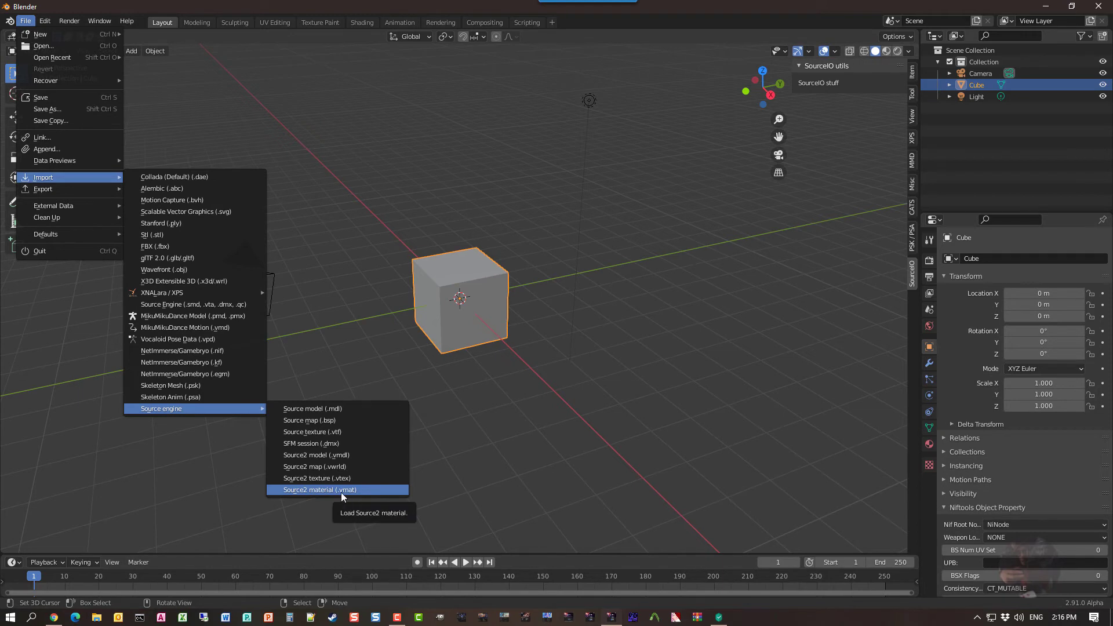
# Step: Deselect the cube and open Preferences on the Add-ons list
pyautogui.click(291, 153)
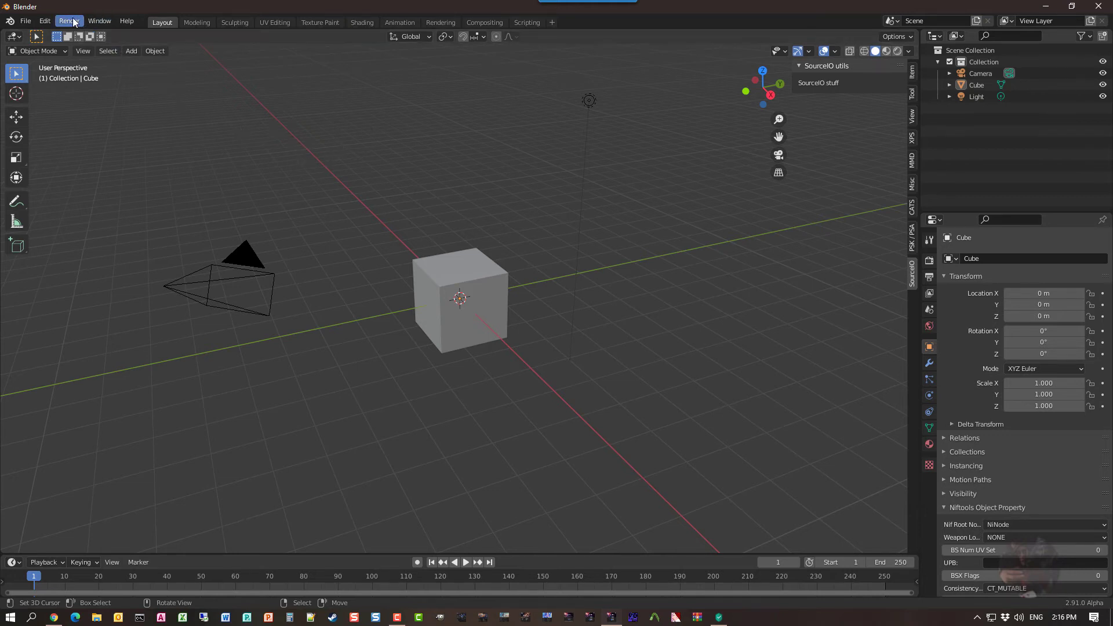
pyautogui.click(47, 21)
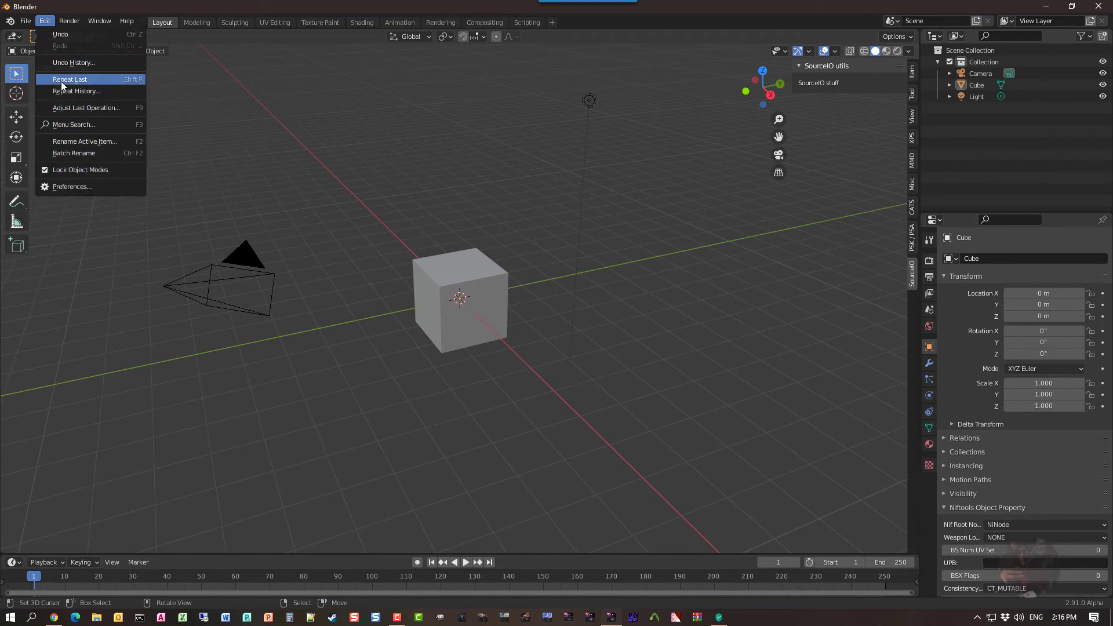
pyautogui.click(85, 186)
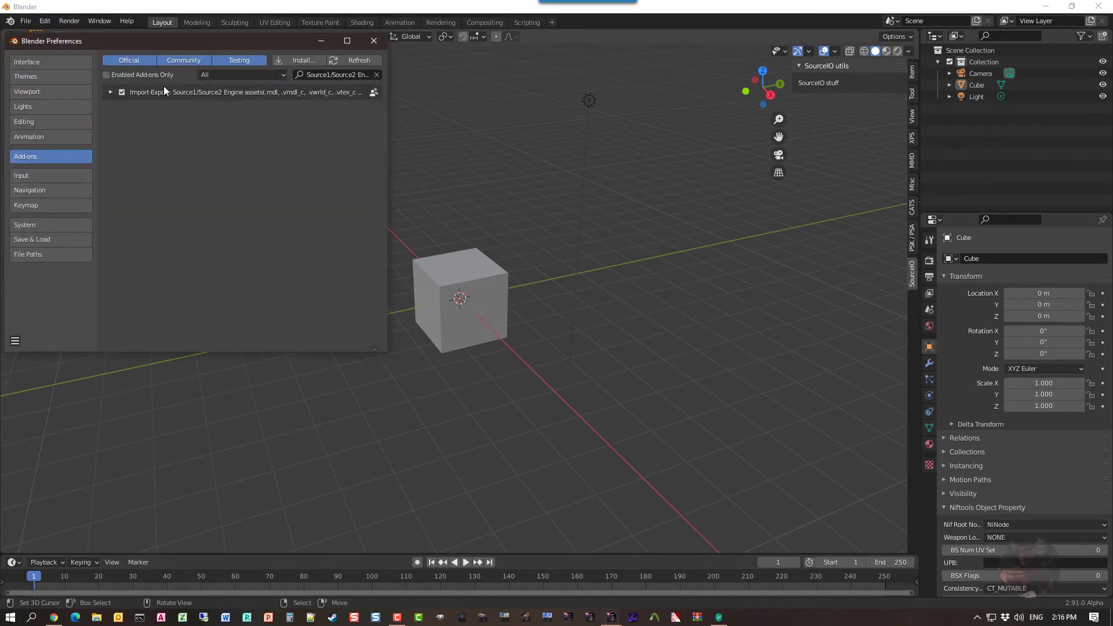
# Step: Remove the SourceIO add-on, which fails with a PermissionError, and open File Explorer
pyautogui.click(110, 91)
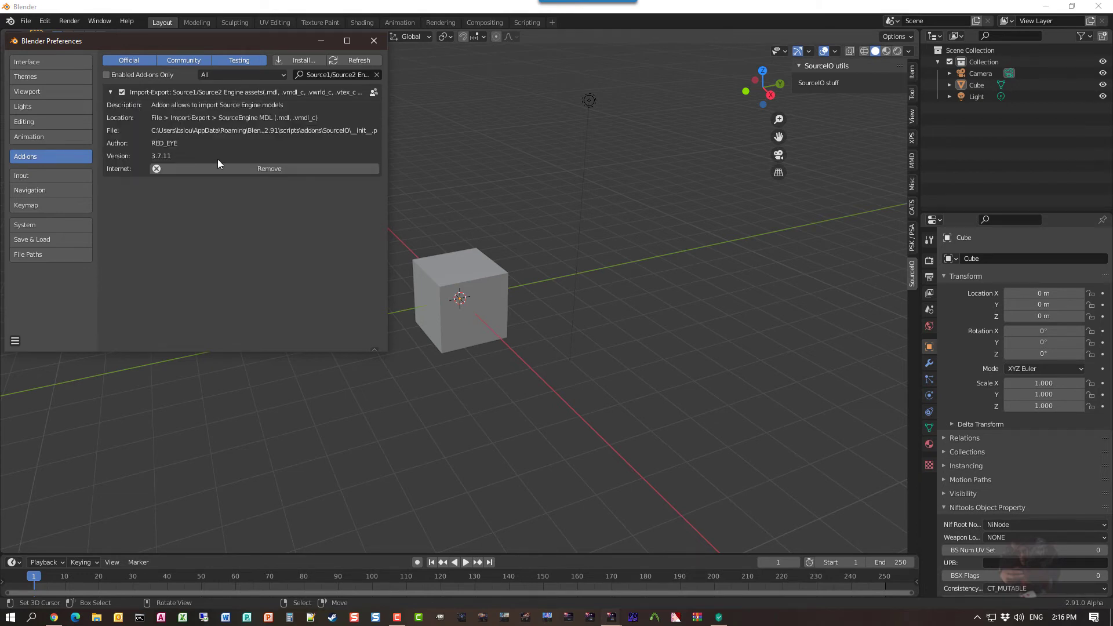
pyautogui.click(264, 171)
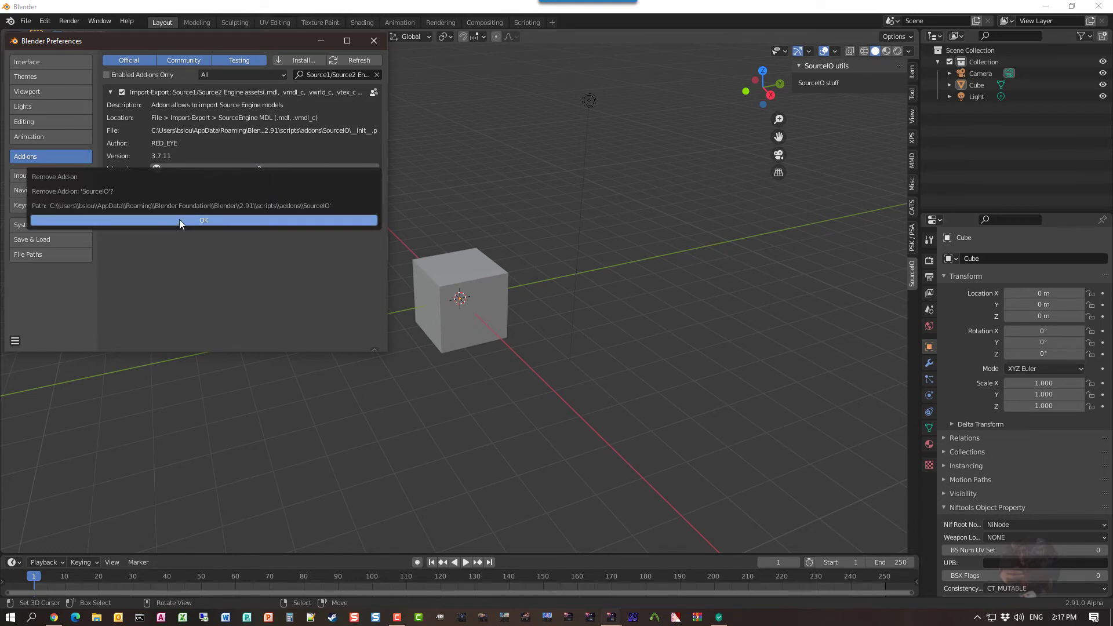
pyautogui.click(184, 218)
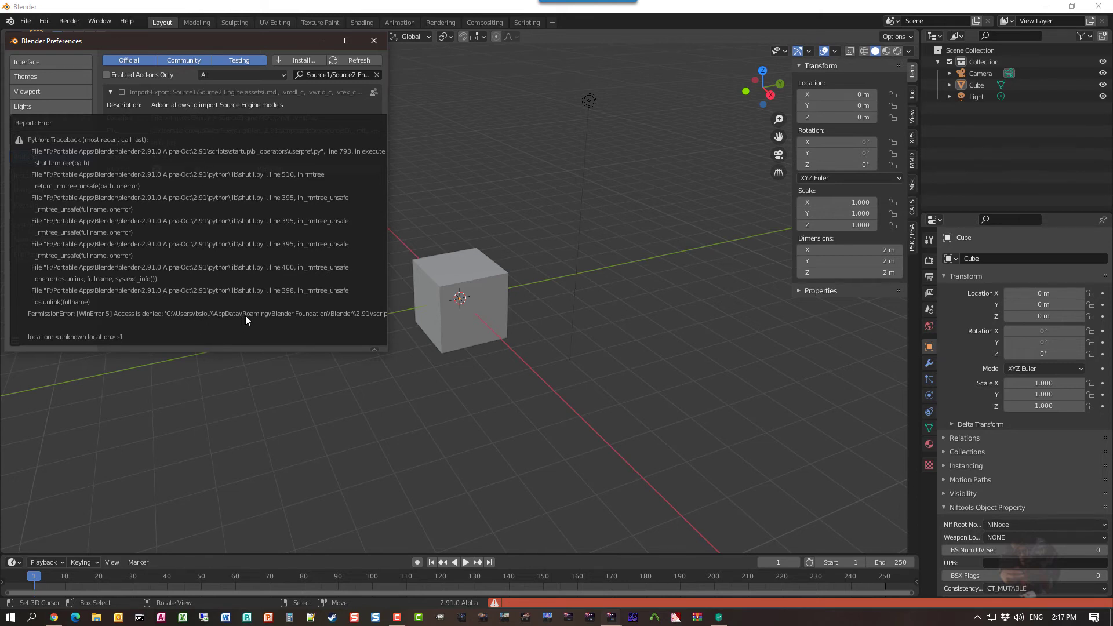
pyautogui.click(97, 619)
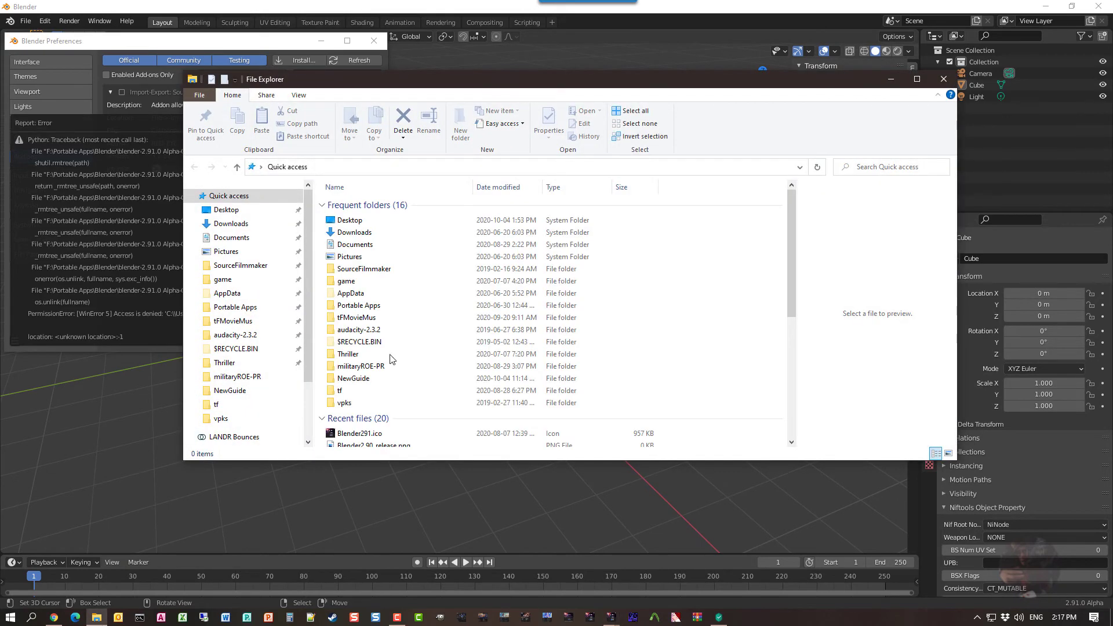
# Step: Navigate to AppData\Roaming\Blender Foundation\Blender\2.91\scripts in File Explorer
pyautogui.click(362, 294)
pyautogui.doubleClick(362, 294)
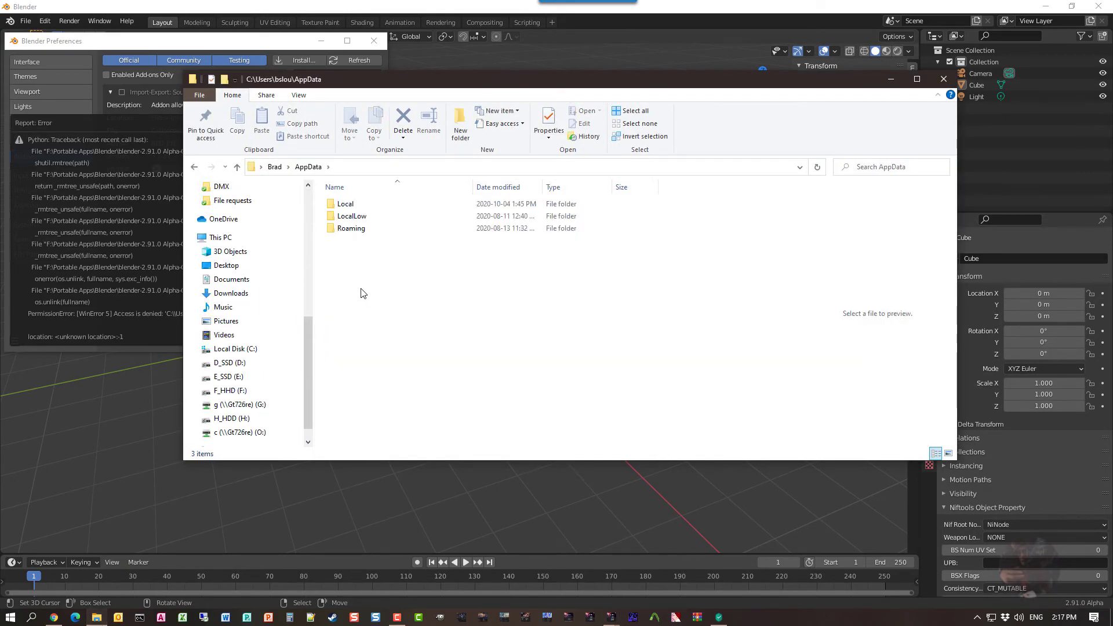
pyautogui.click(355, 229)
pyautogui.doubleClick(355, 229)
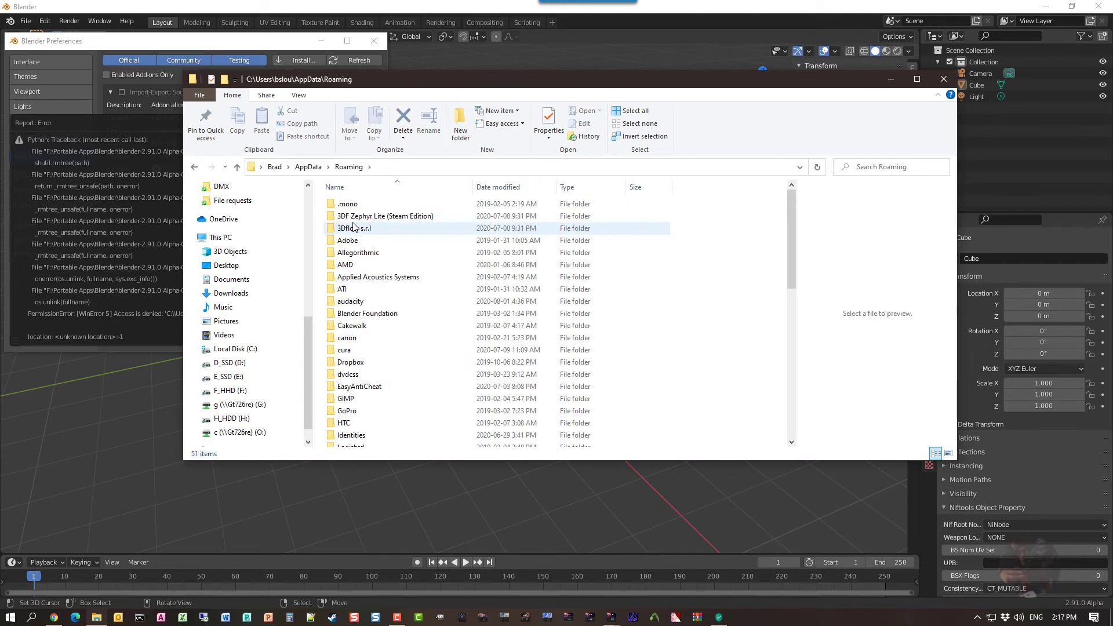
pyautogui.click(351, 315)
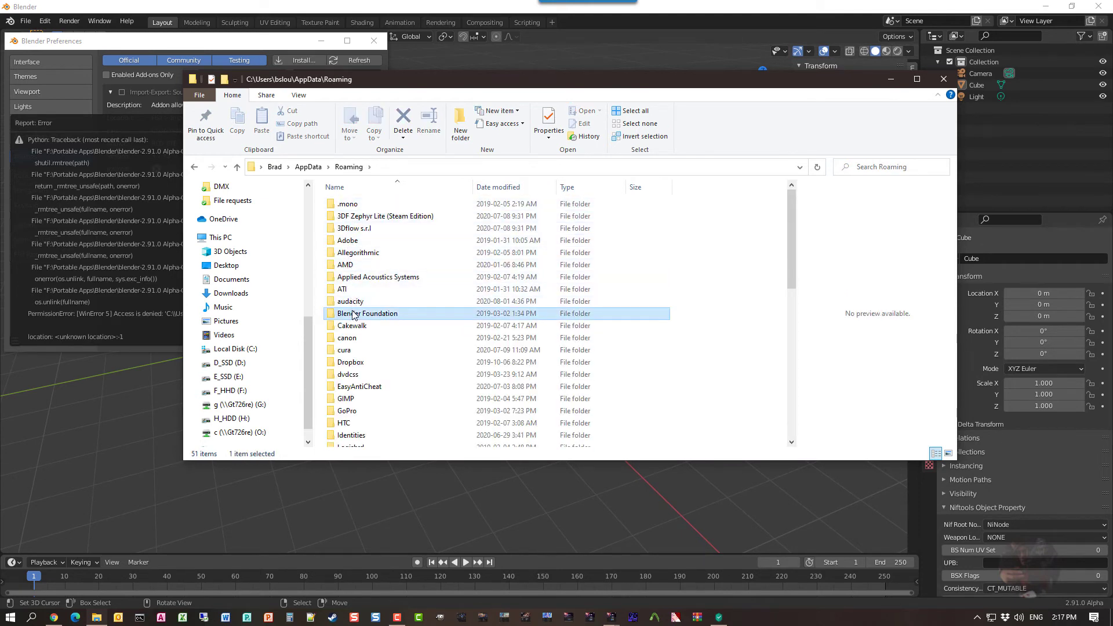
pyautogui.click(355, 316)
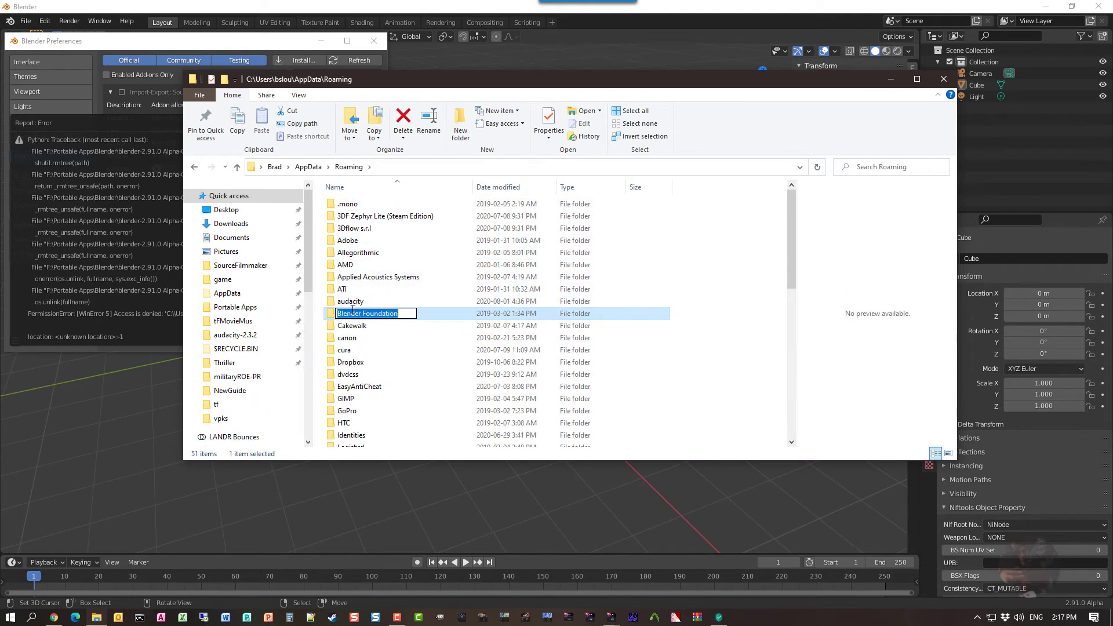
pyautogui.doubleClick(427, 314)
pyautogui.doubleClick(348, 204)
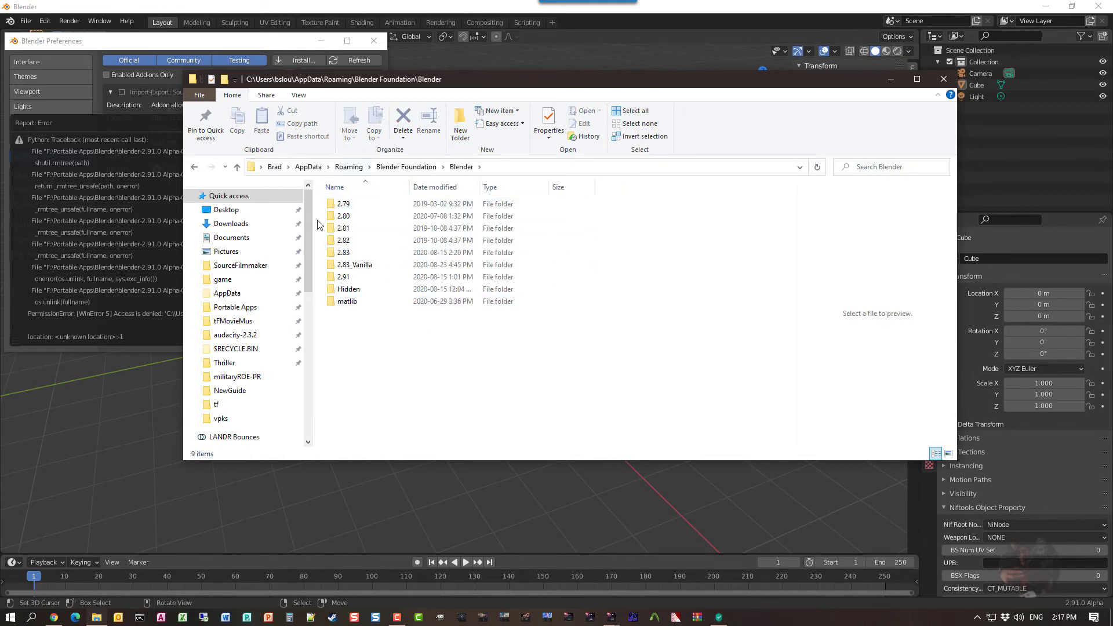
pyautogui.doubleClick(352, 278)
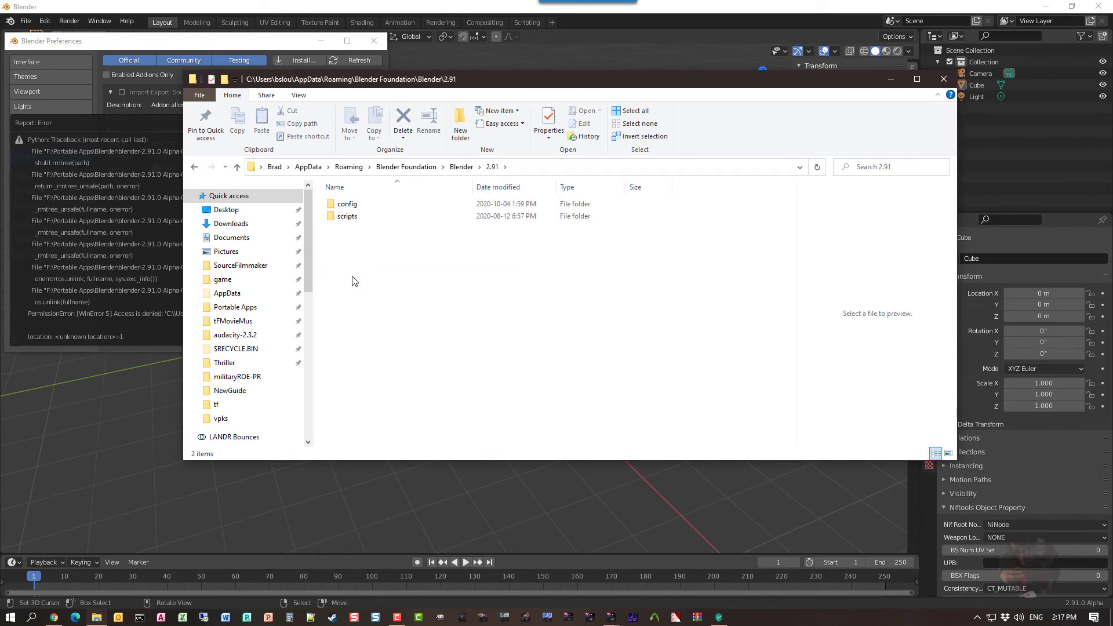
pyautogui.doubleClick(348, 216)
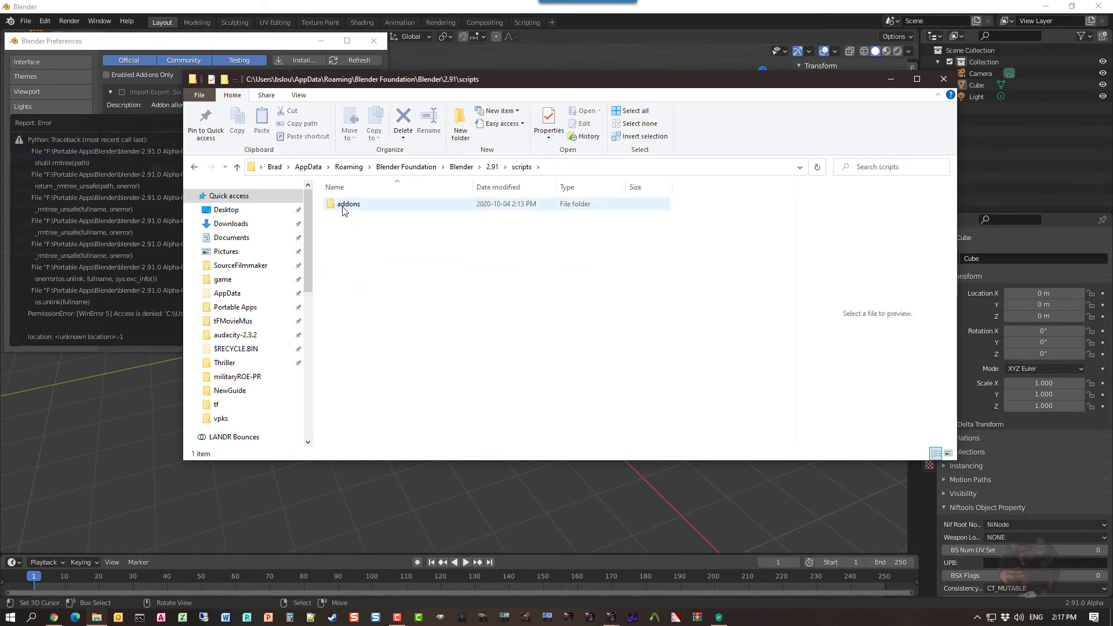
# Step: Delete the SourceIO folder inside addons, triggering a Folder In Use warning
pyautogui.click(345, 210)
pyautogui.doubleClick(345, 210)
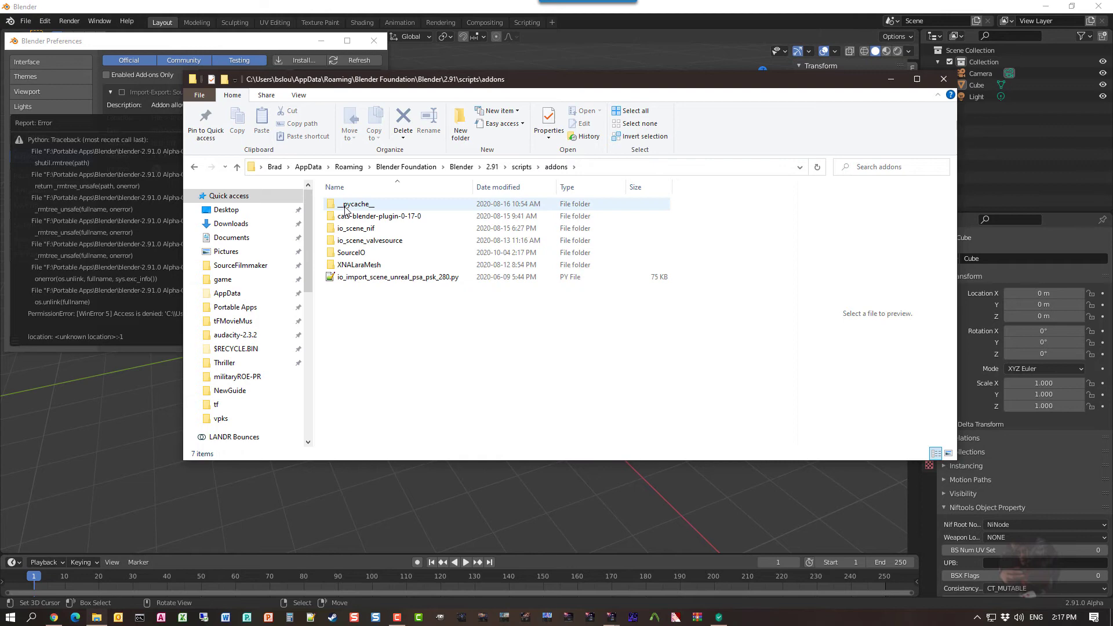
pyautogui.click(350, 255)
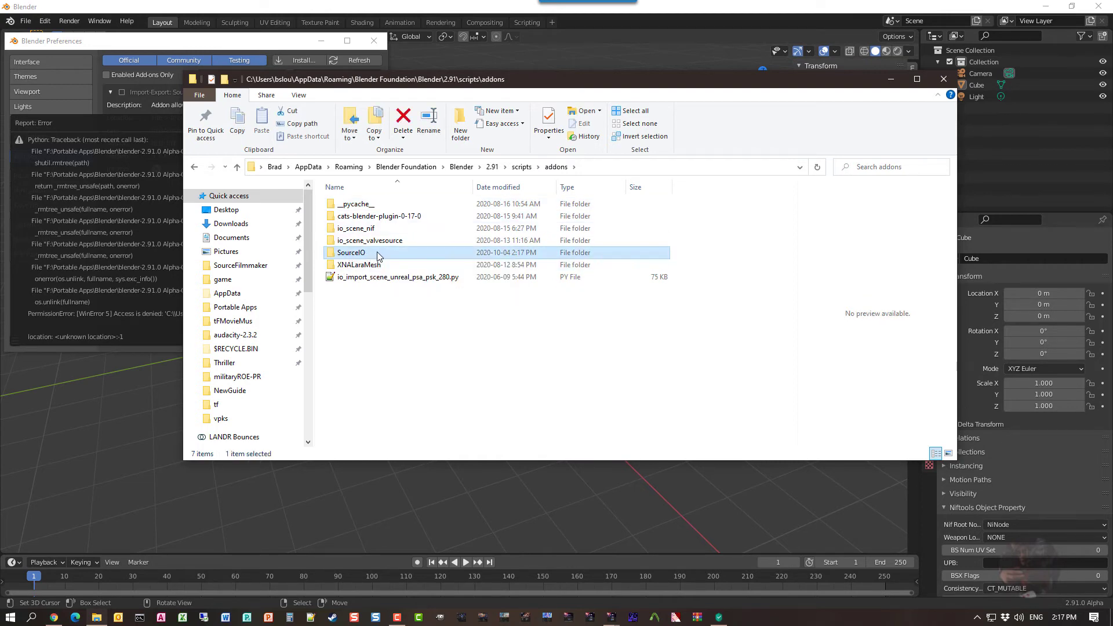
pyautogui.rightClick(376, 254)
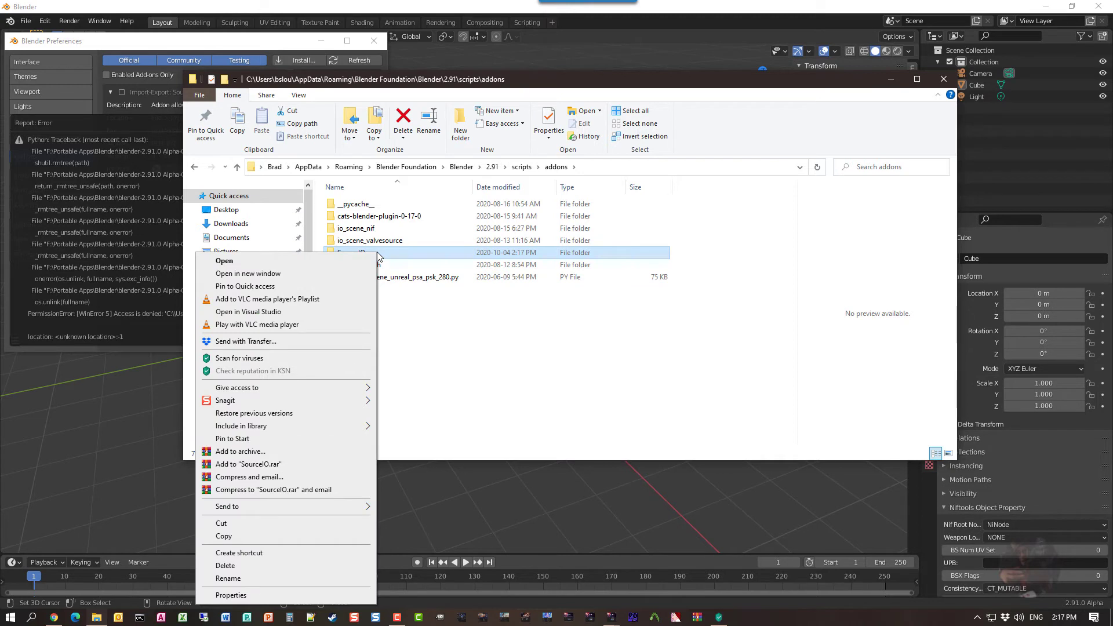
pyautogui.click(226, 566)
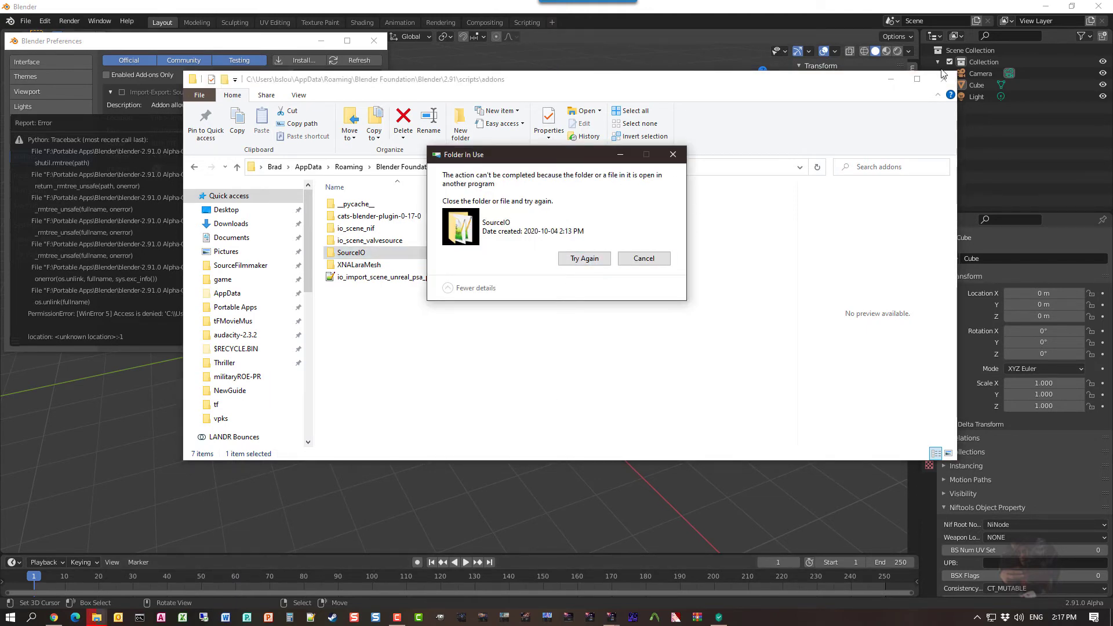
# Step: Quit Blender without saving, retry deleting the SourceIO folder, and close the addons window
pyautogui.click(1098, 6)
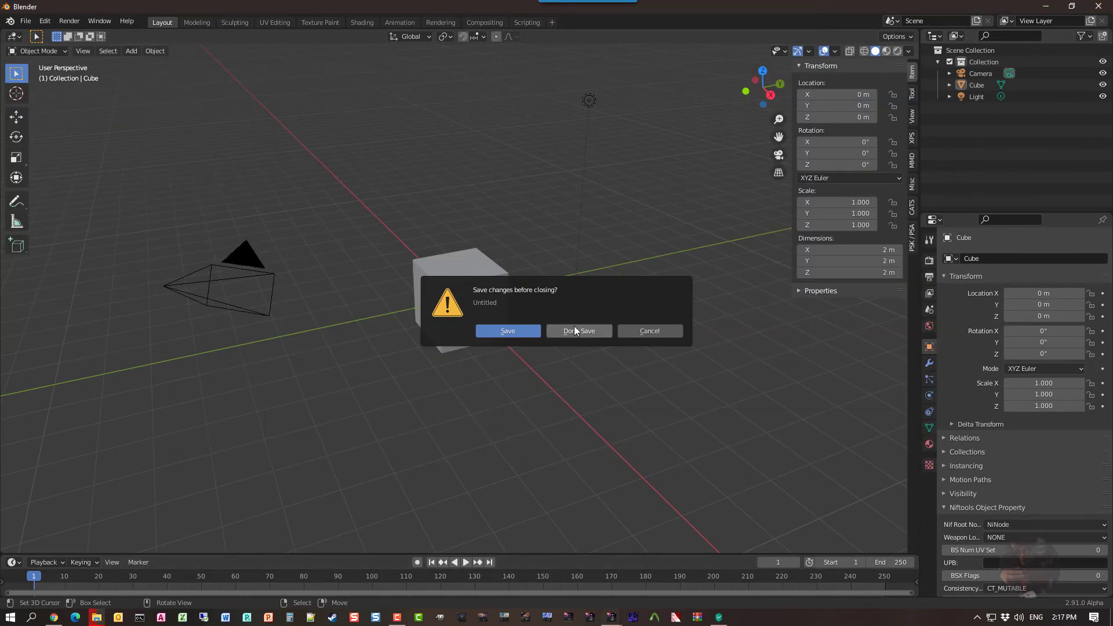
pyautogui.click(582, 332)
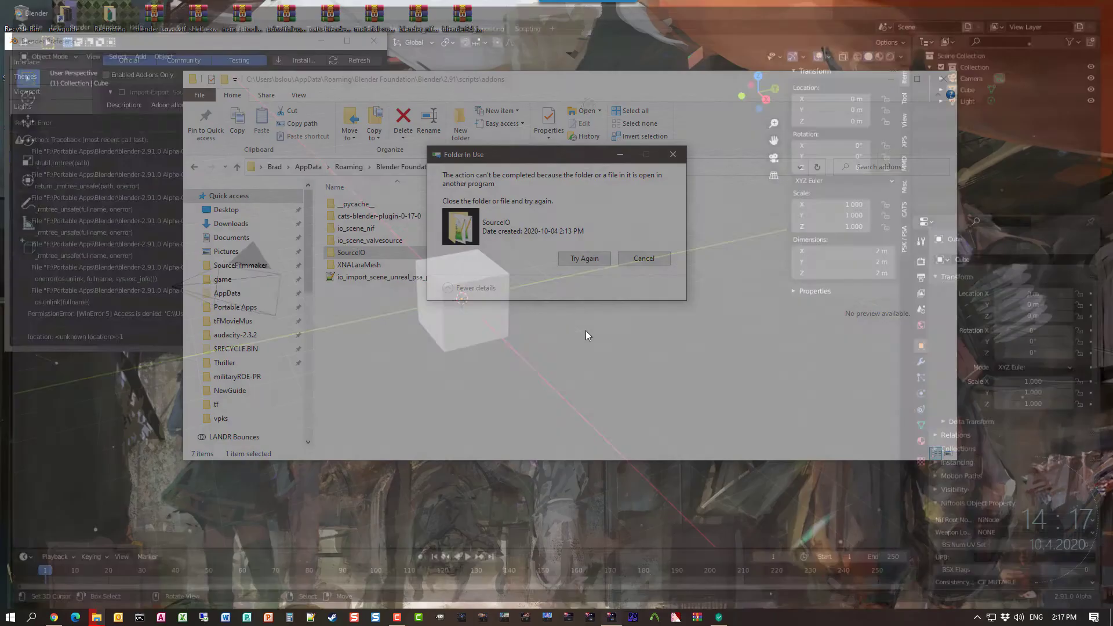
pyautogui.click(585, 258)
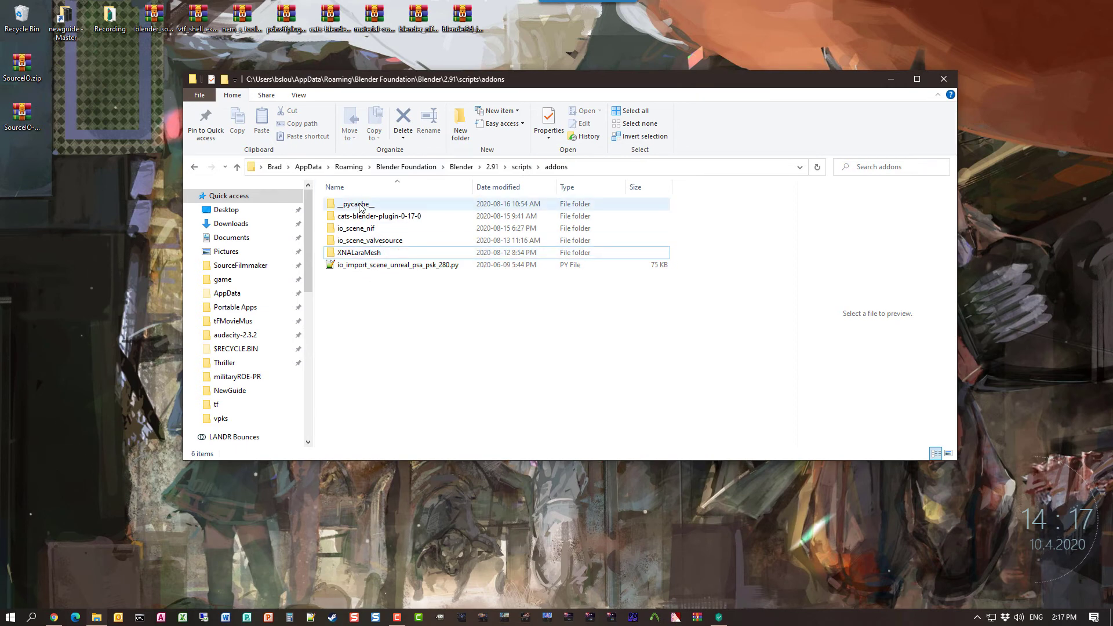
pyautogui.click(944, 79)
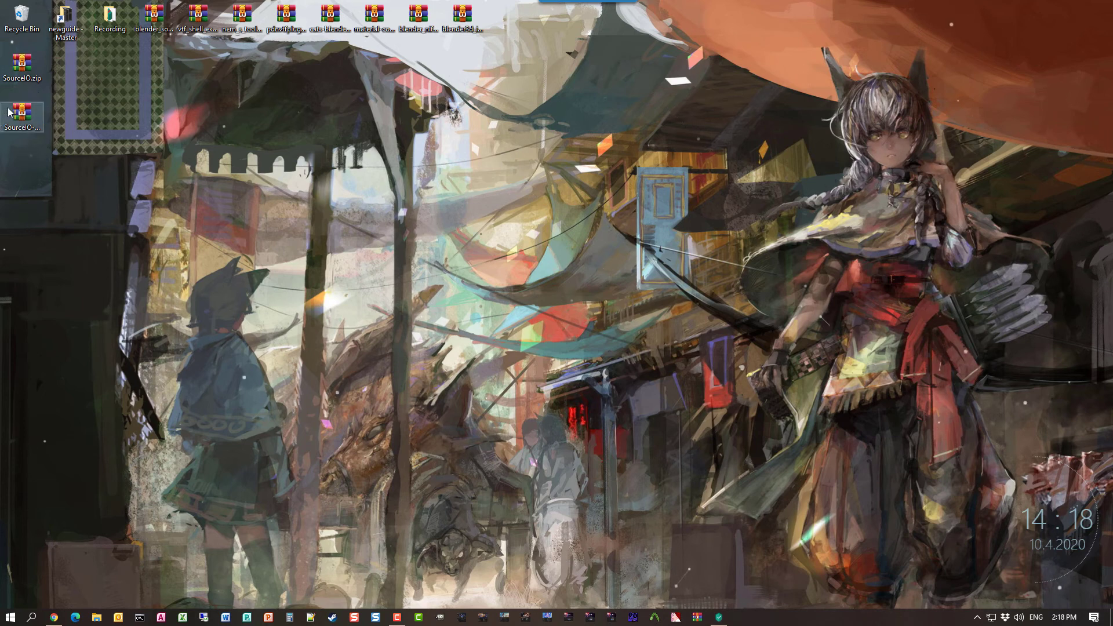
# Step: Select the SourceIO-master.zip icon on the desktop
pyautogui.click(25, 118)
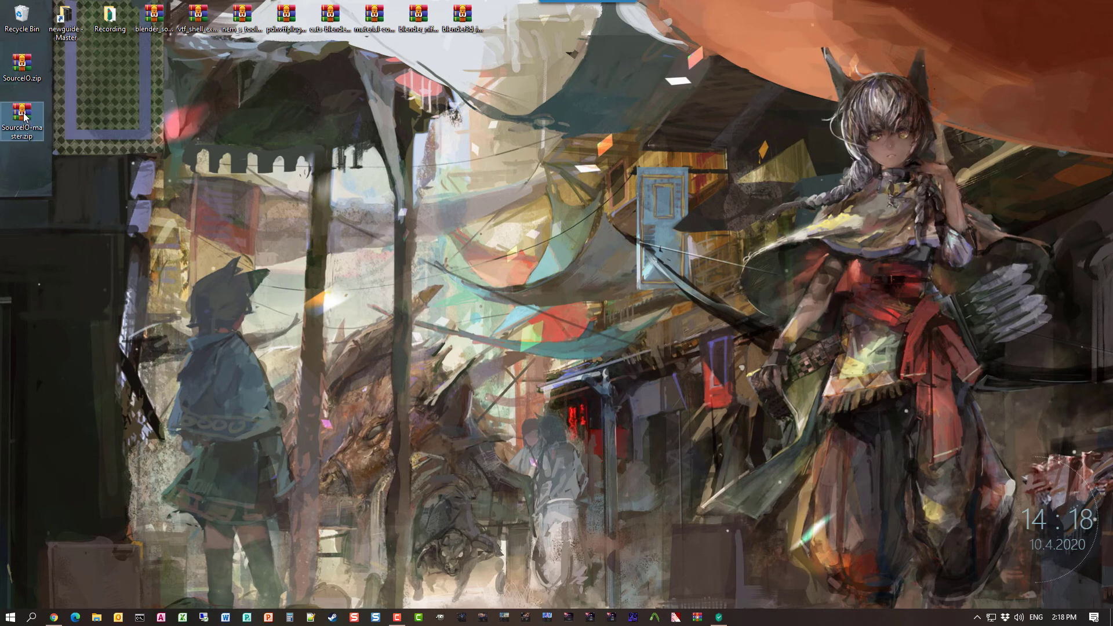
# Step: Open SourceIO-master.zip in WinRAR and move its window to the right side of the screen
pyautogui.doubleClick(23, 116)
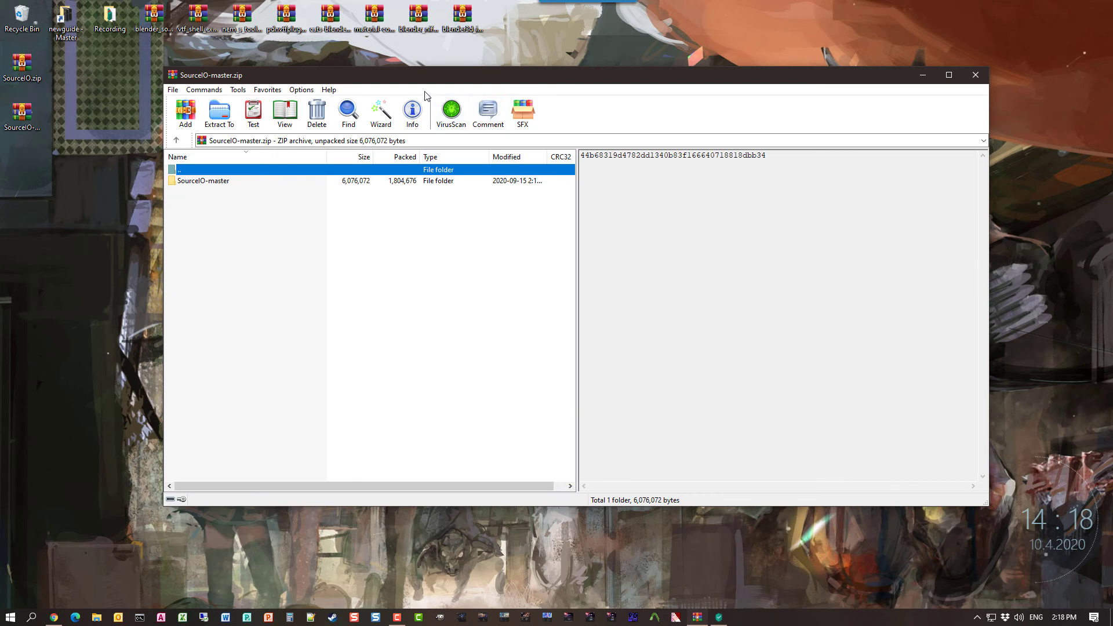
pyautogui.moveTo(403, 80); pyautogui.dragTo(709, 56)
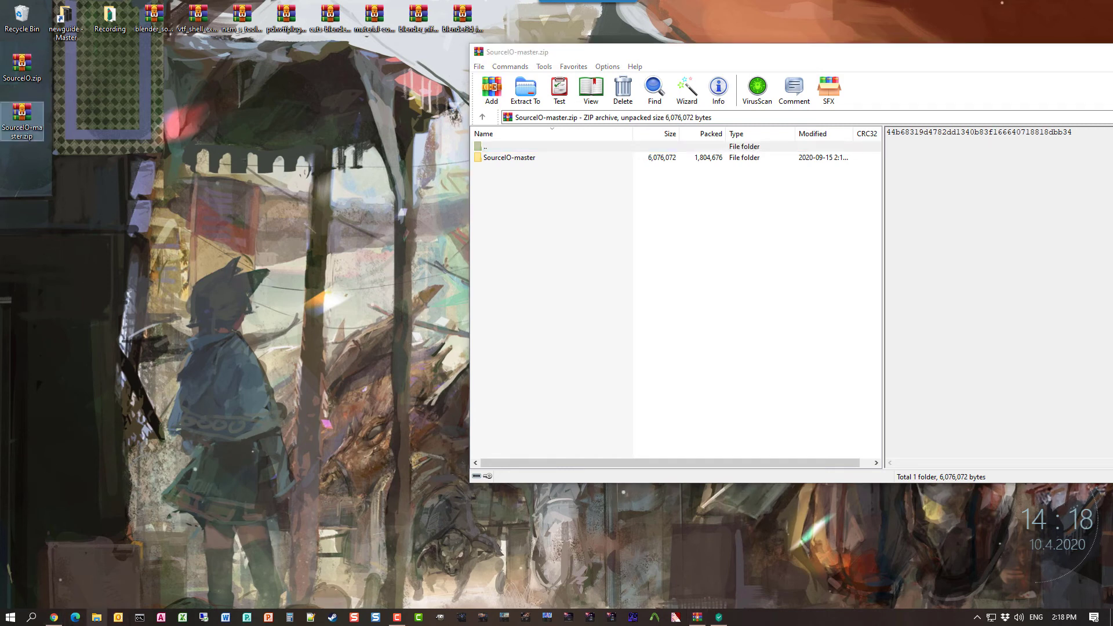
# Step: Browse File Explorer to AppData\Roaming\Blender Foundation\Blender\2.91\scripts\addons
pyautogui.click(95, 618)
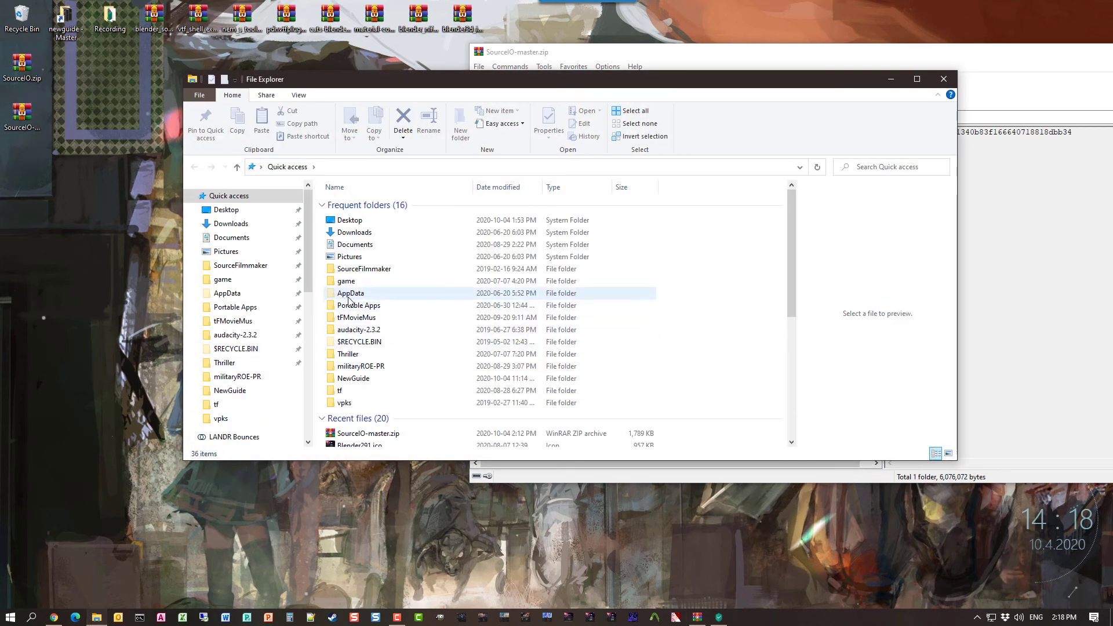
pyautogui.doubleClick(349, 294)
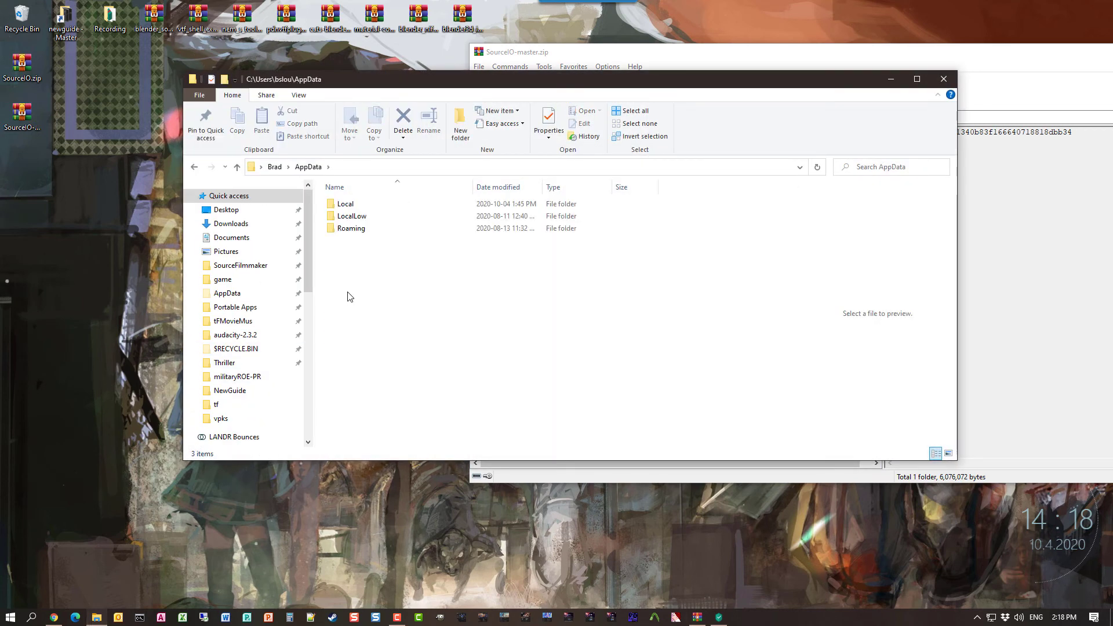
pyautogui.doubleClick(346, 229)
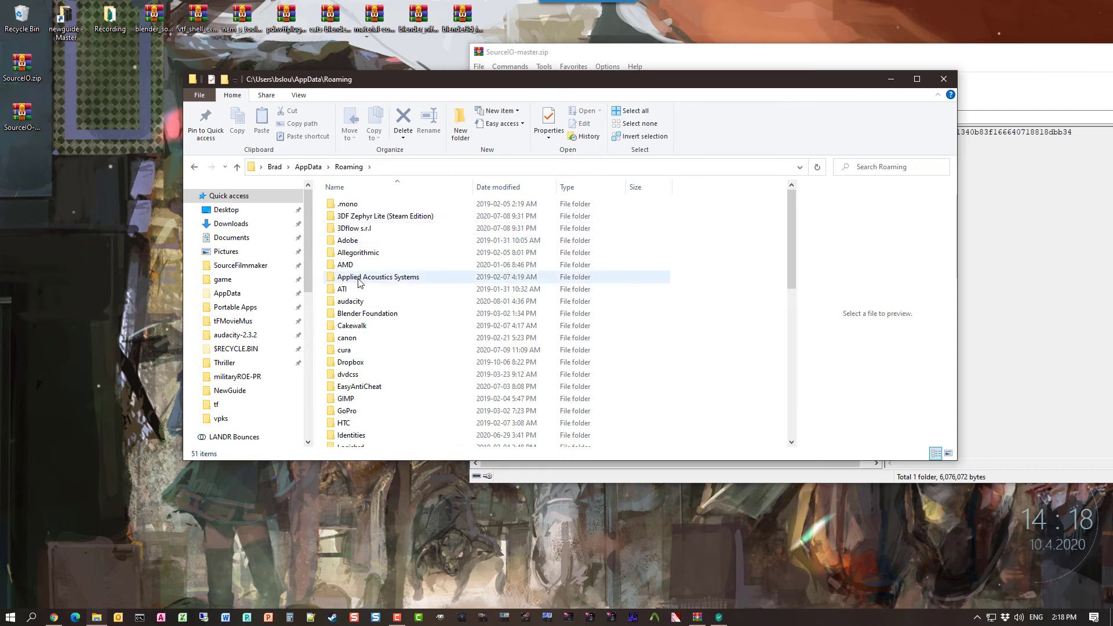
pyautogui.doubleClick(360, 315)
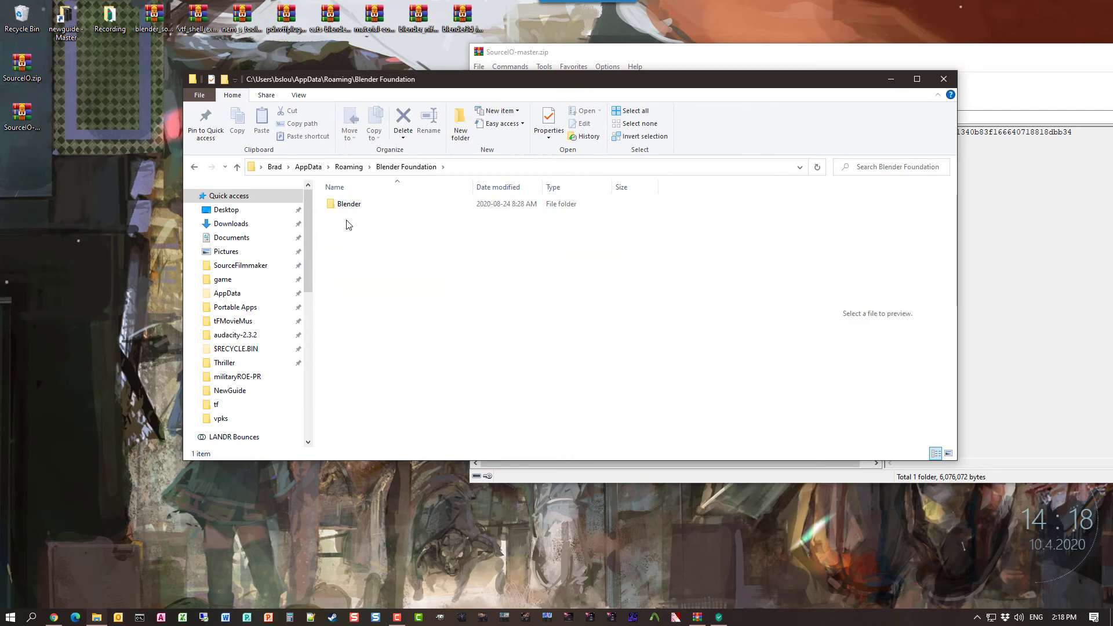
pyautogui.doubleClick(343, 204)
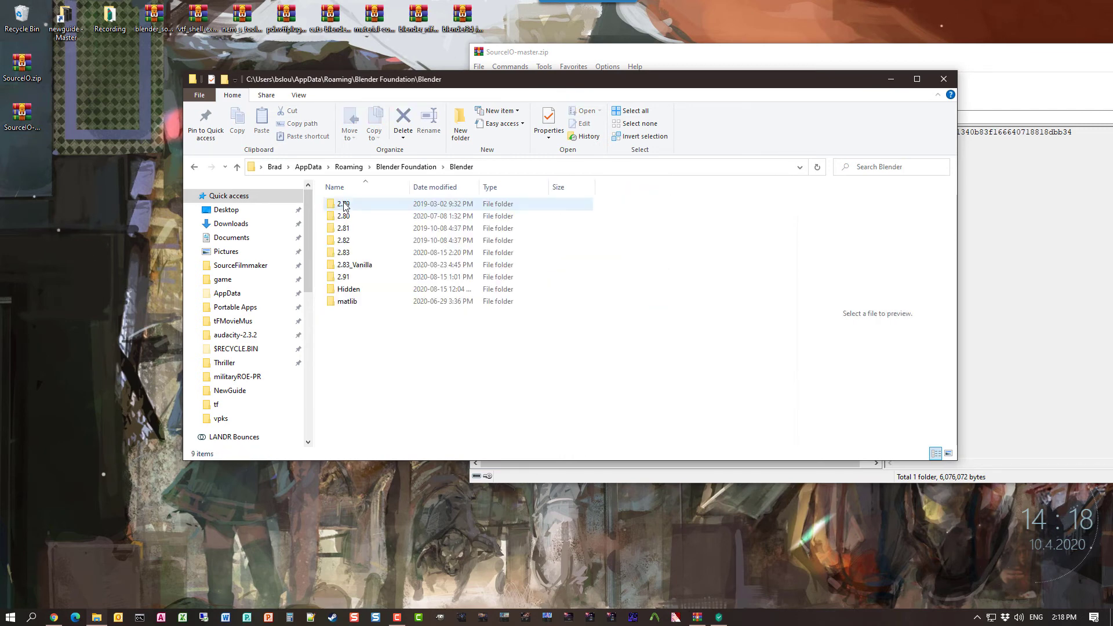
pyautogui.doubleClick(348, 278)
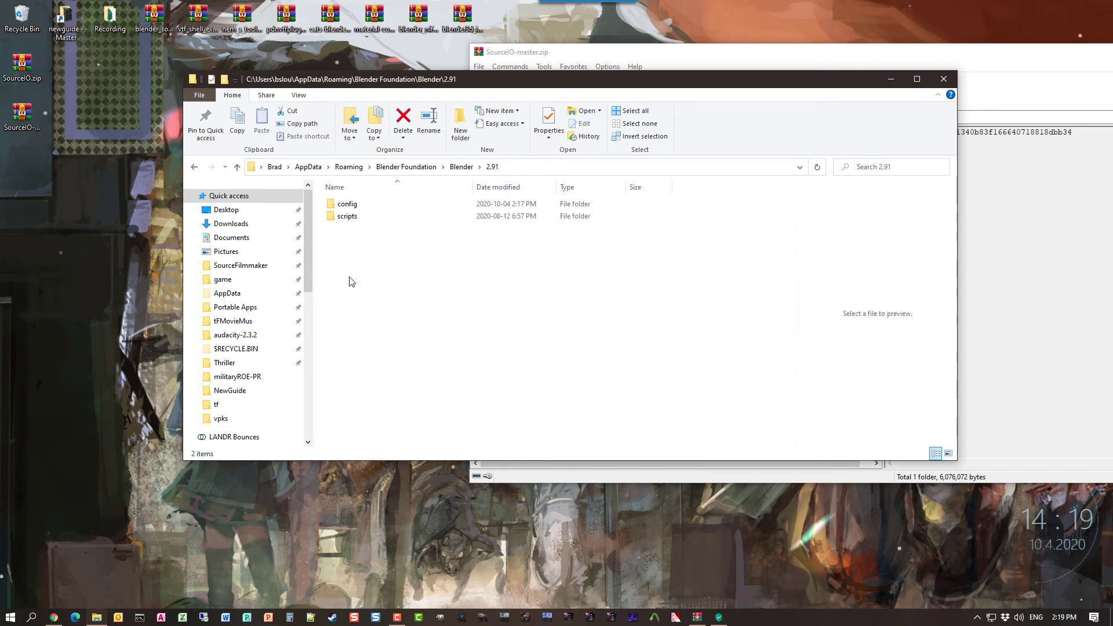
pyautogui.doubleClick(346, 216)
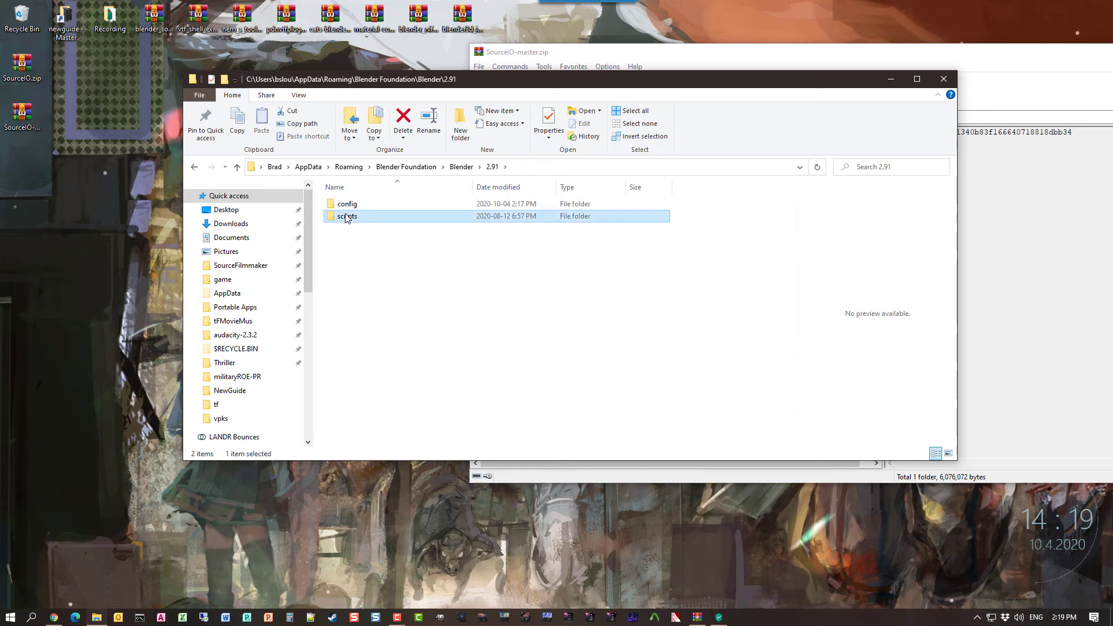
pyautogui.doubleClick(347, 204)
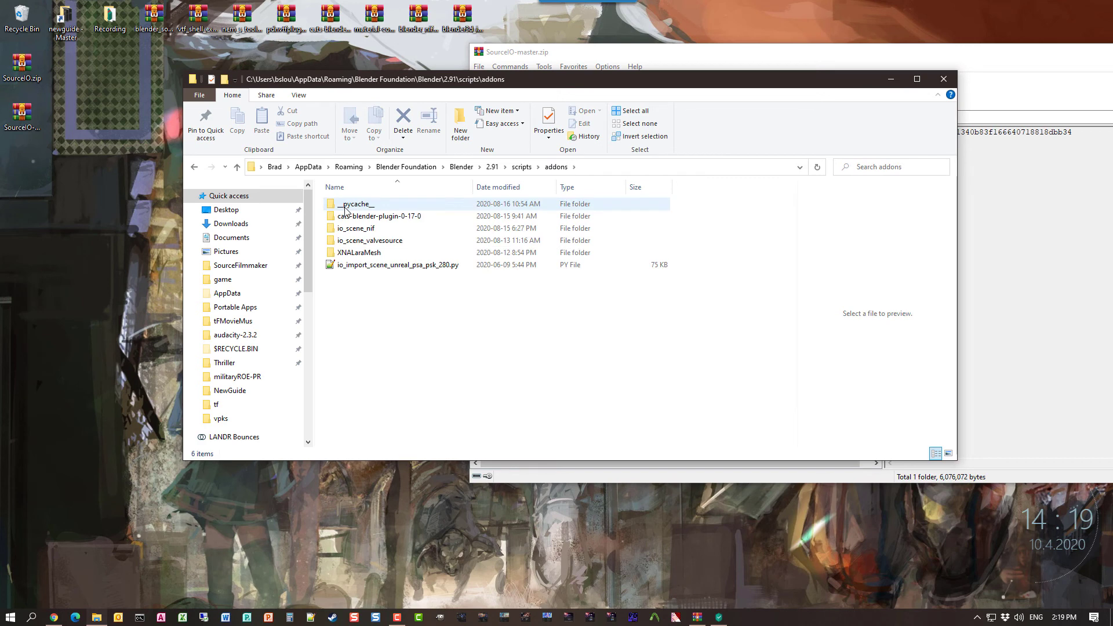
# Step: Drag the SourceIO-master folder from the WinRAR archive into the addons folder
pyautogui.click(791, 61)
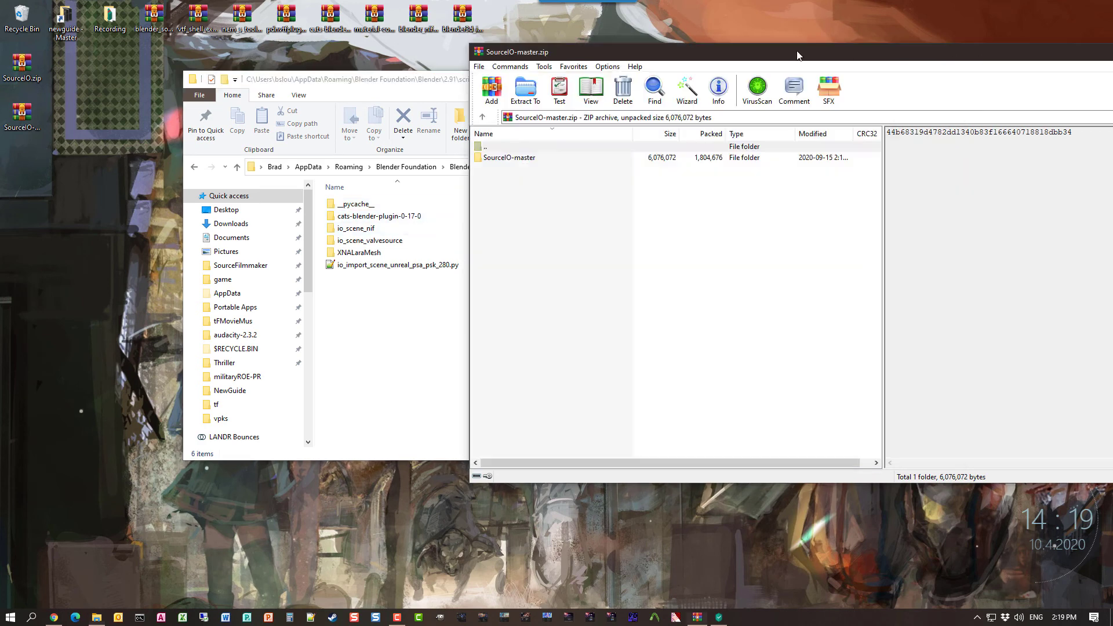
pyautogui.click(521, 157)
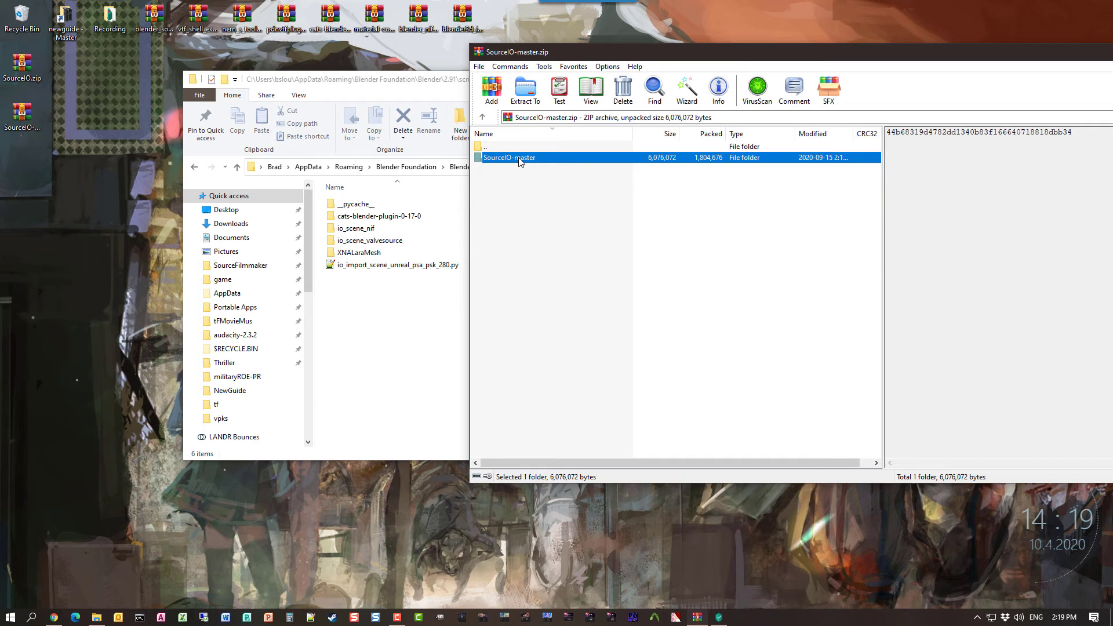
pyautogui.moveTo(519, 159); pyautogui.dragTo(341, 287)
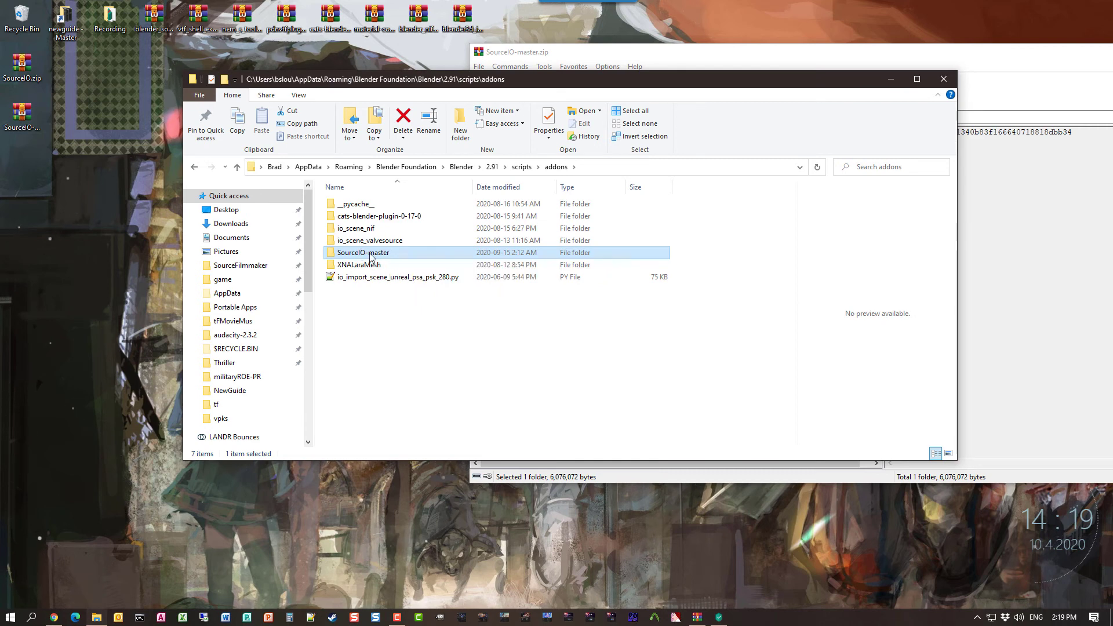
# Step: Rename the copied folder to SourceIO, close the addons window, and shift WinRAR left
pyautogui.click(371, 255)
pyautogui.rightClick(371, 253)
pyautogui.click(429, 258)
pyautogui.rightClick(422, 257)
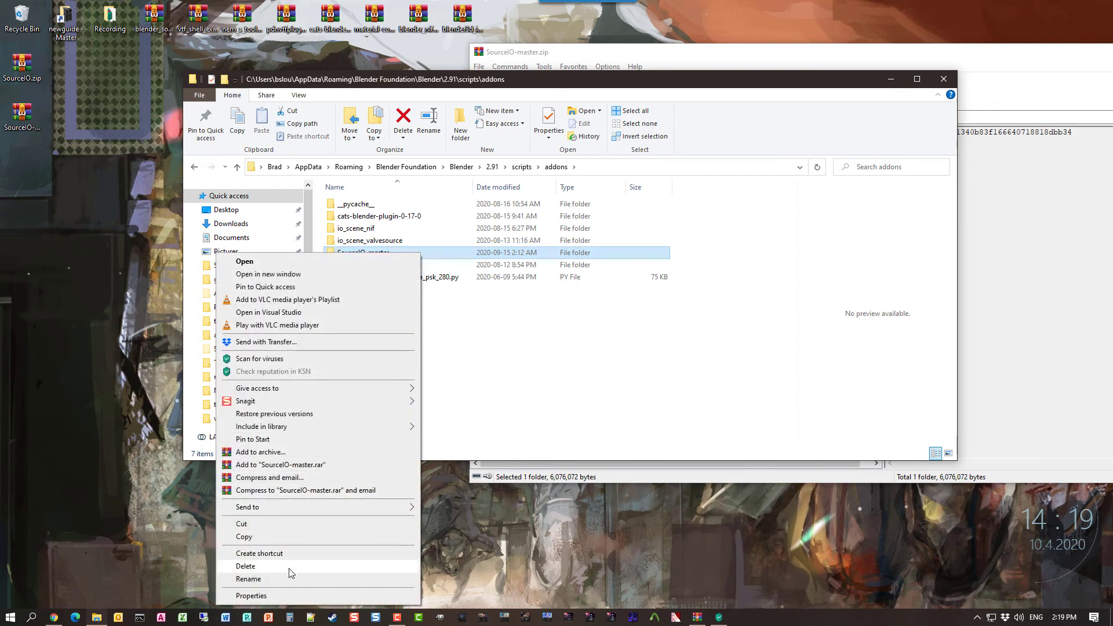
pyautogui.click(278, 578)
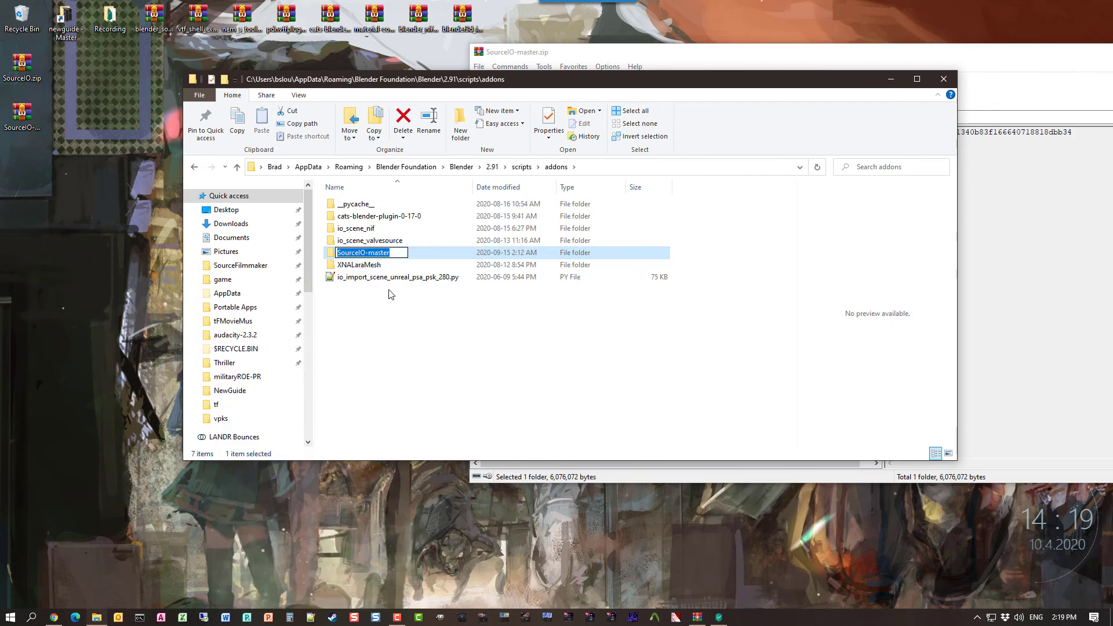
pyautogui.click(398, 252)
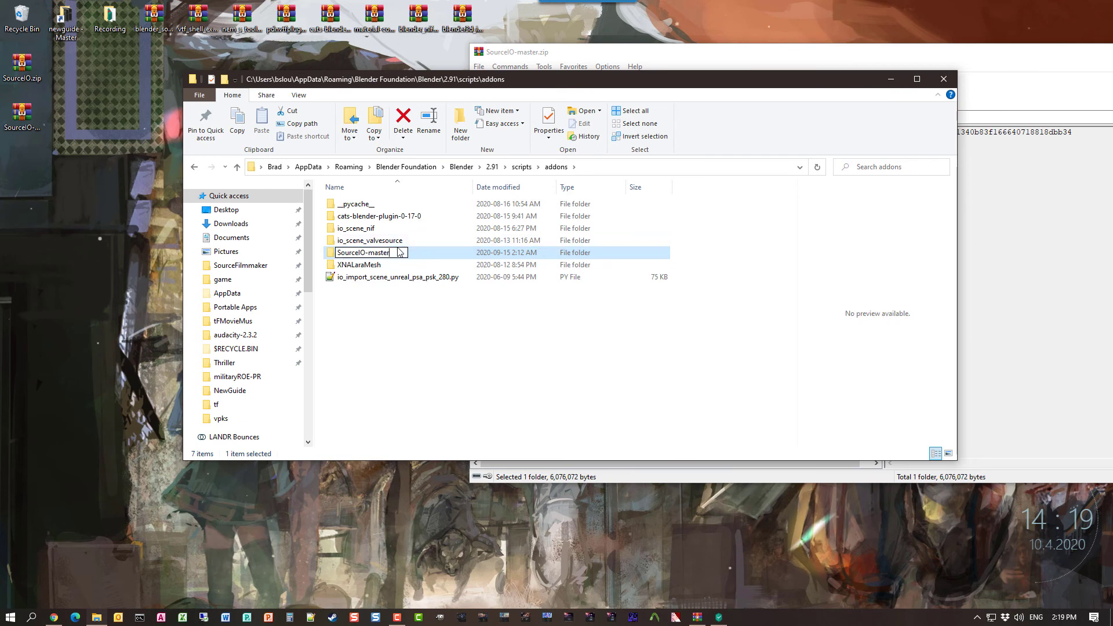
pyautogui.press('BackSpace')
pyautogui.press('BackSpace')
pyautogui.press('BackSpace')
pyautogui.press('BackSpace')
pyautogui.press('BackSpace')
pyautogui.press('BackSpace')
pyautogui.press('BackSpace')
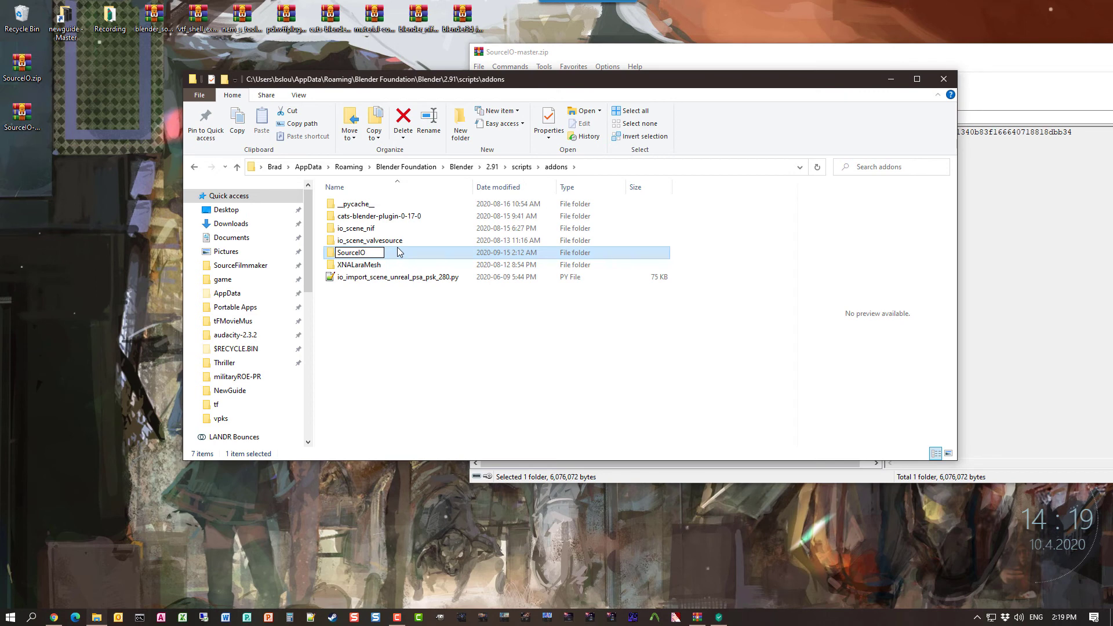
pyautogui.press('Return')
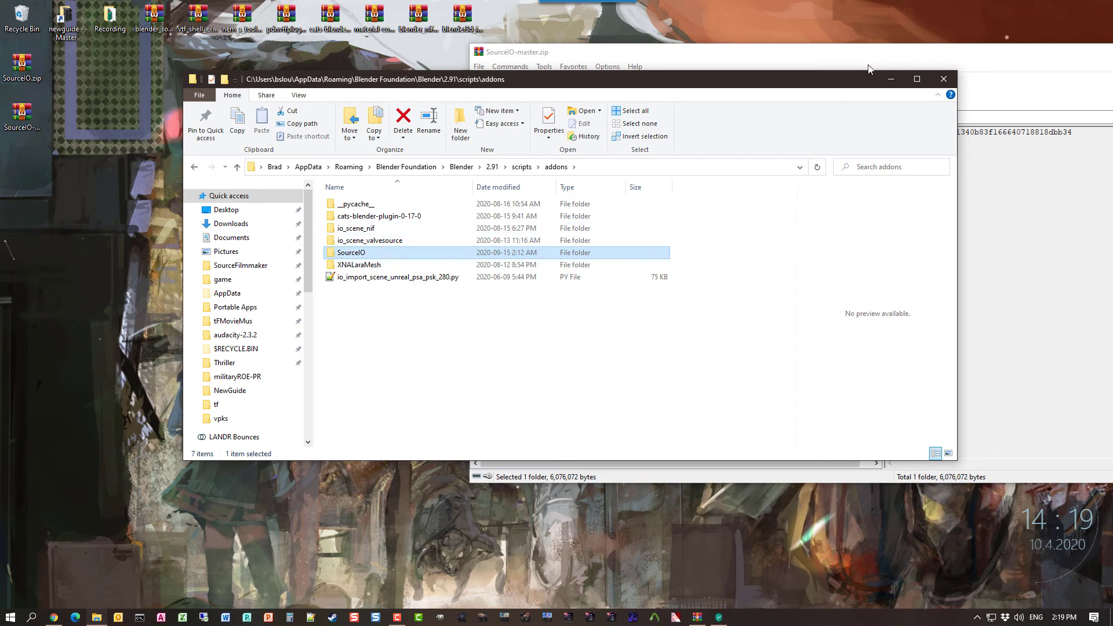
pyautogui.click(943, 79)
pyautogui.moveTo(955, 60); pyautogui.dragTo(598, 60)
# Step: Close the WinRAR archive, launch Blender and dismiss its splash screen over the default cube scene
pyautogui.click(920, 52)
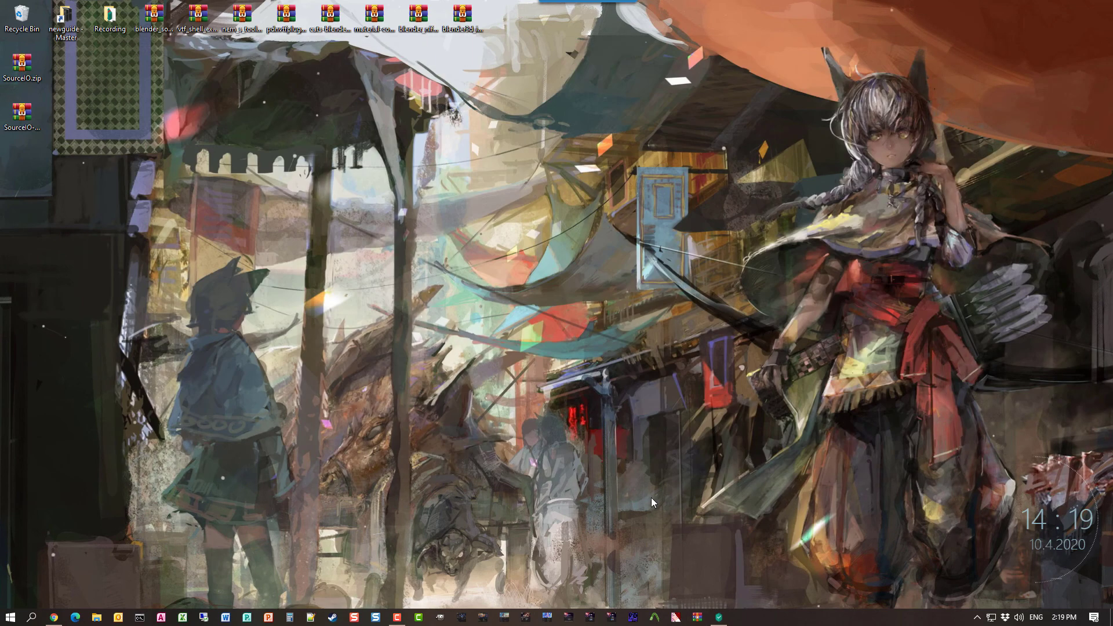
pyautogui.click(610, 616)
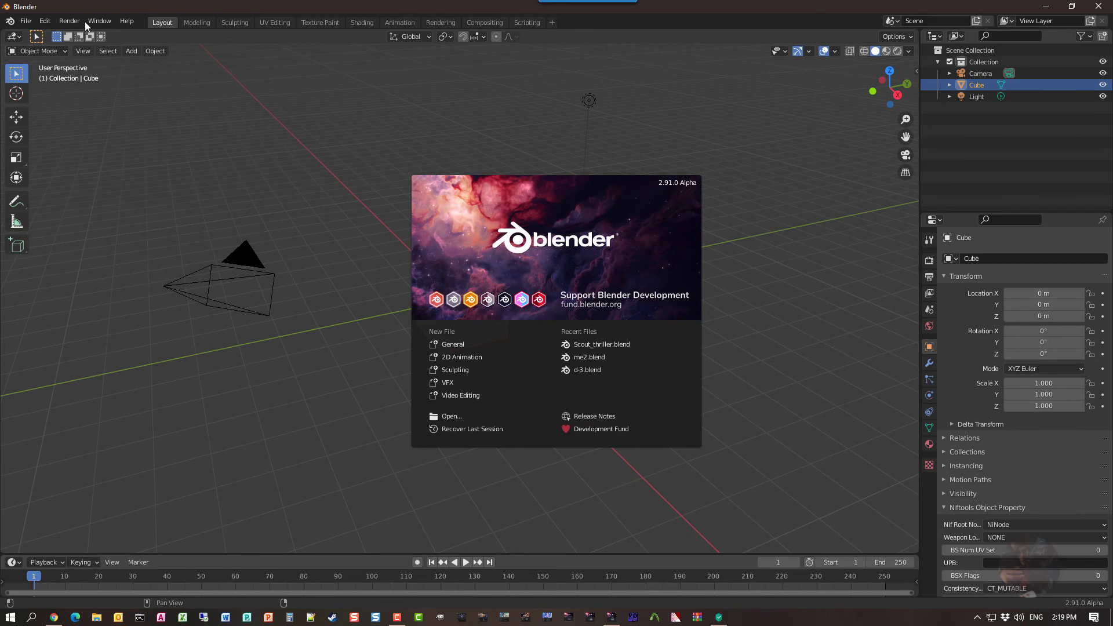
pyautogui.click(46, 24)
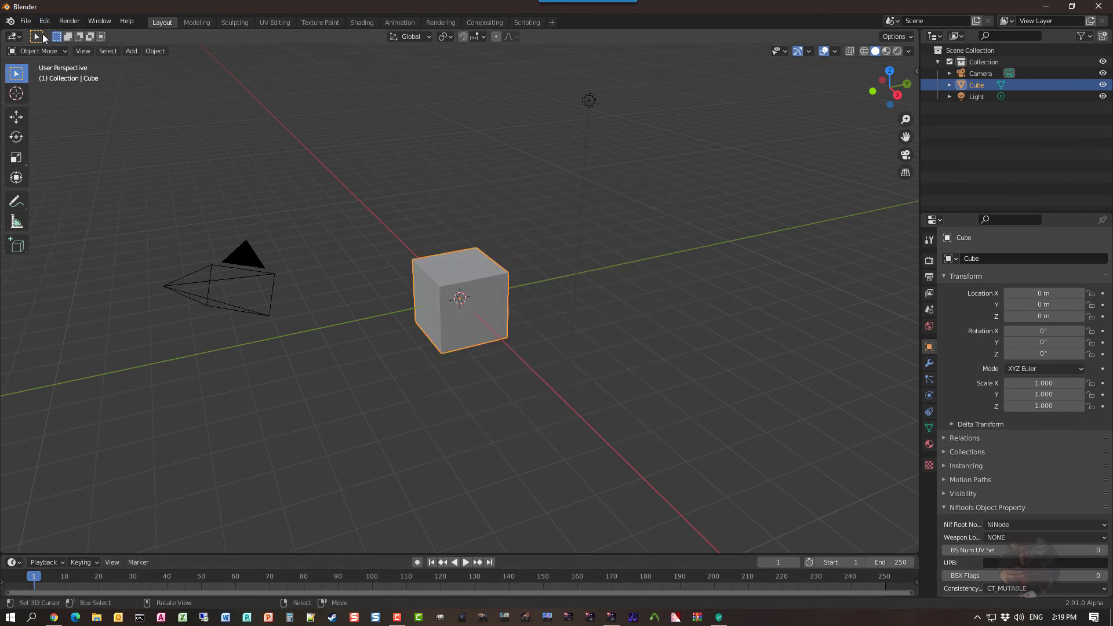
pyautogui.click(49, 21)
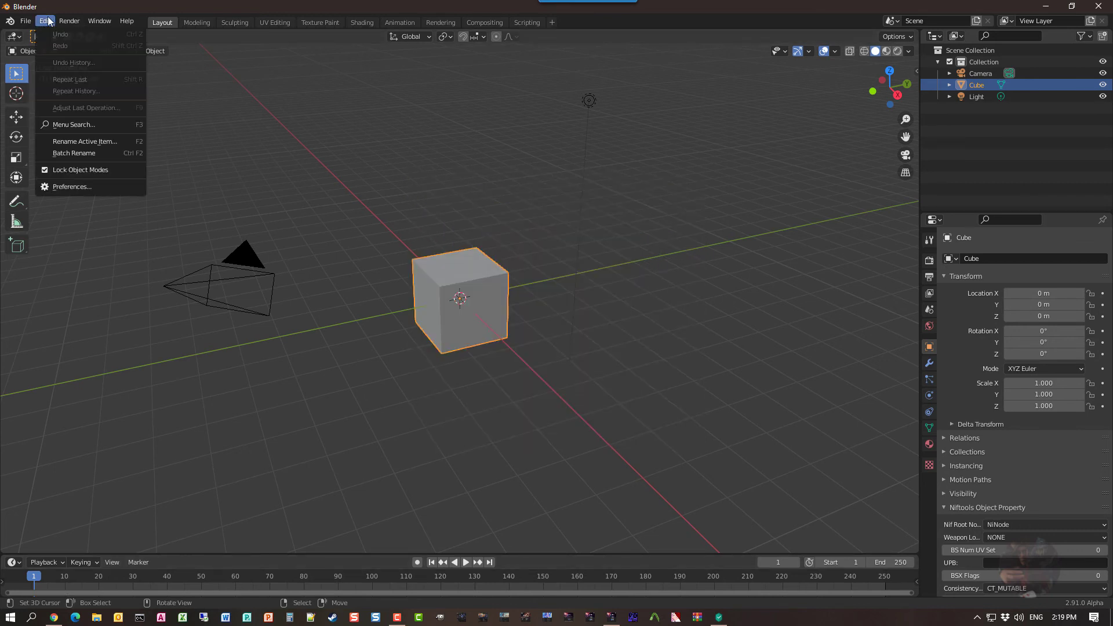
# Step: In Preferences > Add-ons, search 'sour' and enable Import-Export: Source1/Source2 Engine assets
pyautogui.click(65, 186)
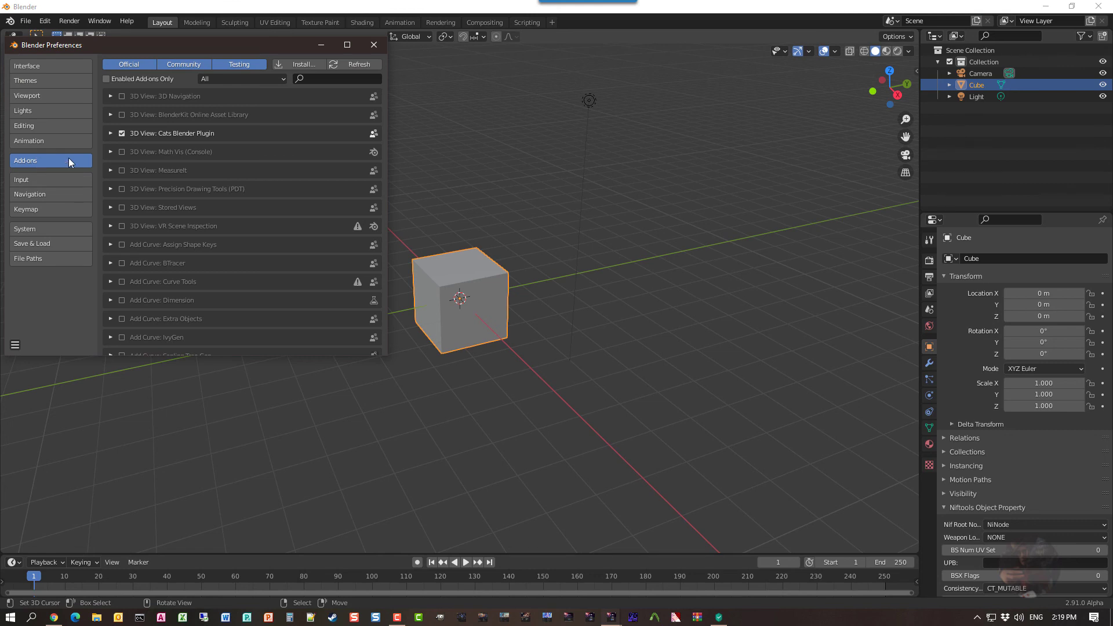
pyautogui.click(317, 78)
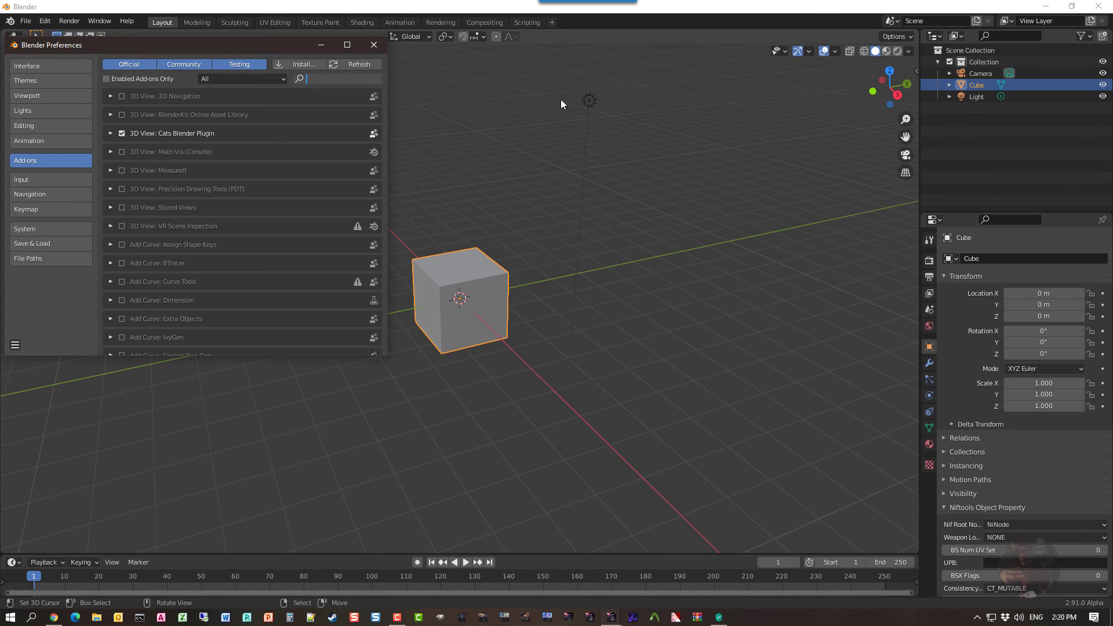
pyautogui.write('source')
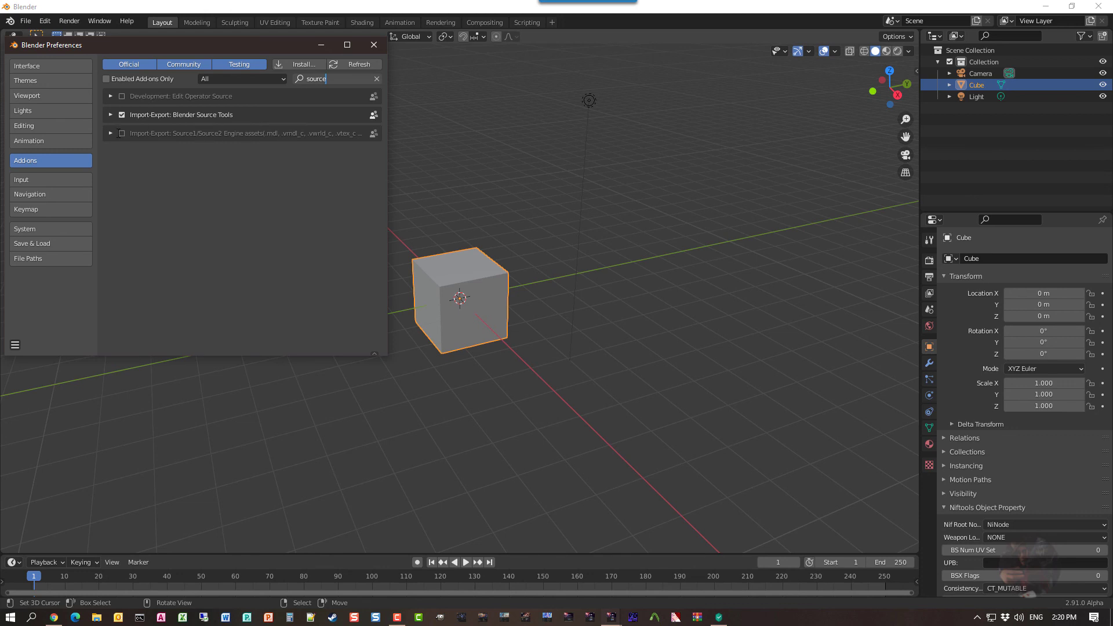
pyautogui.press('Return')
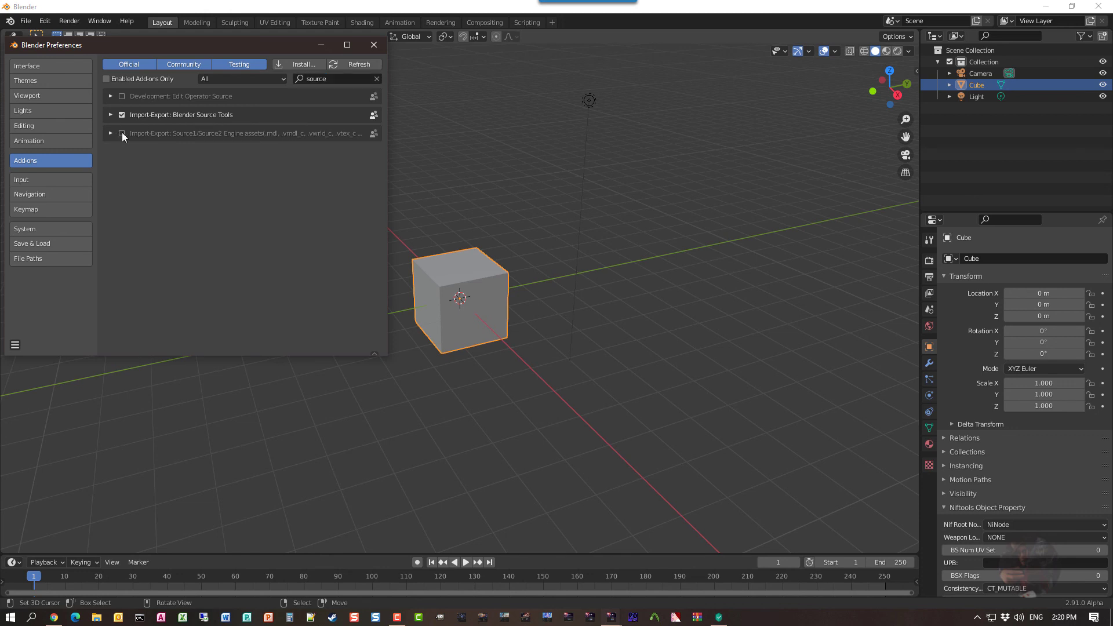
pyautogui.click(121, 133)
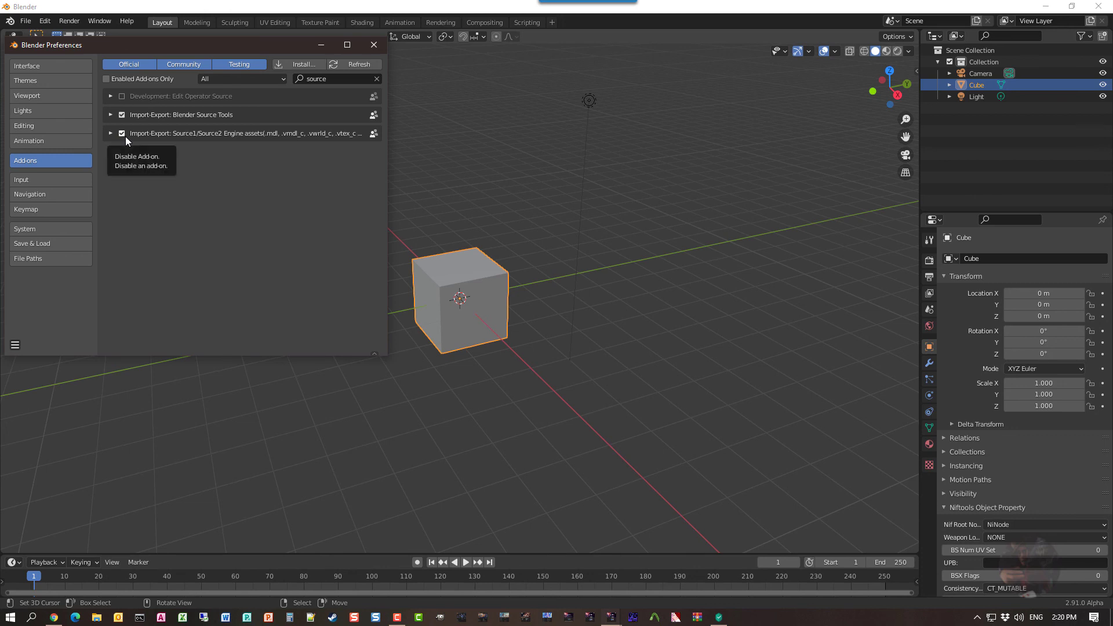
pyautogui.click(372, 51)
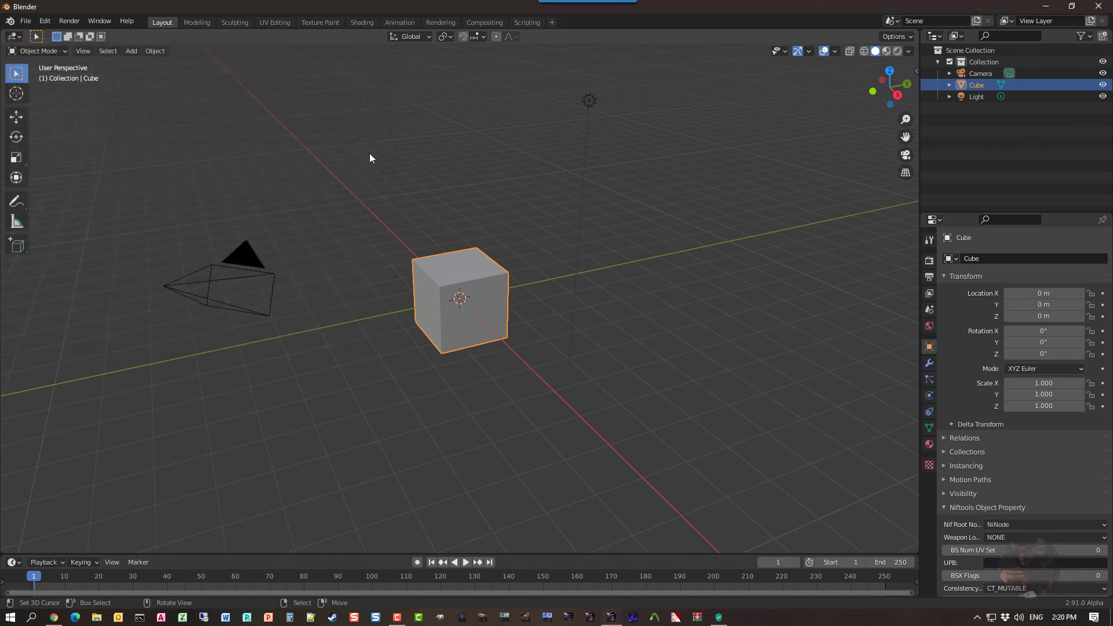
# Step: Check that File > Import > Source engine lists model, map, texture and material importers
pyautogui.click(25, 22)
pyautogui.moveTo(30, 179)
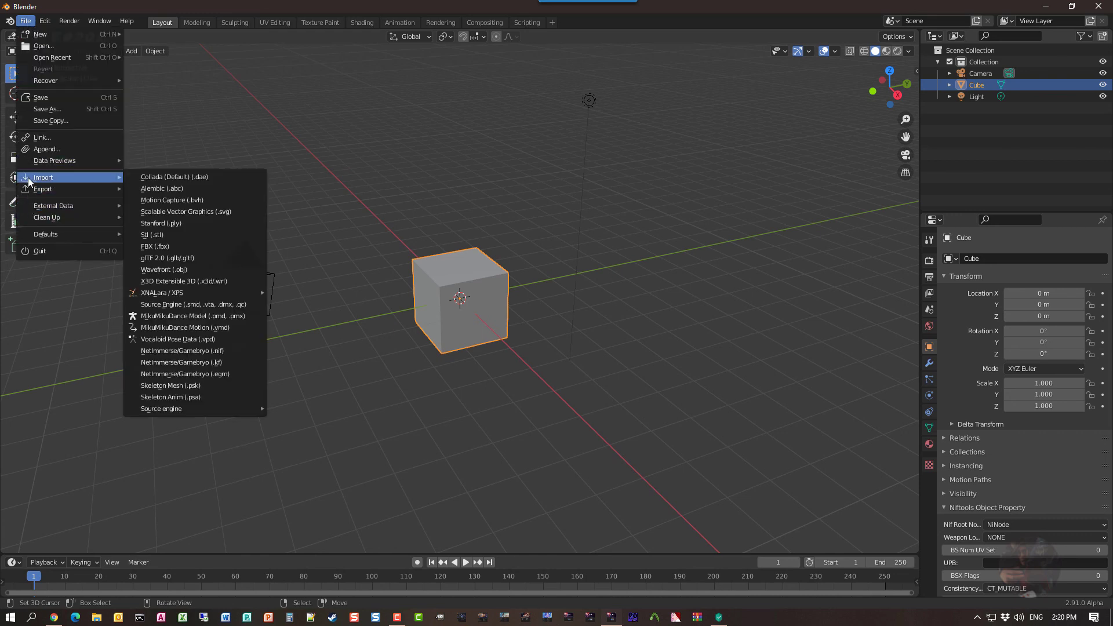
pyautogui.moveTo(162, 408)
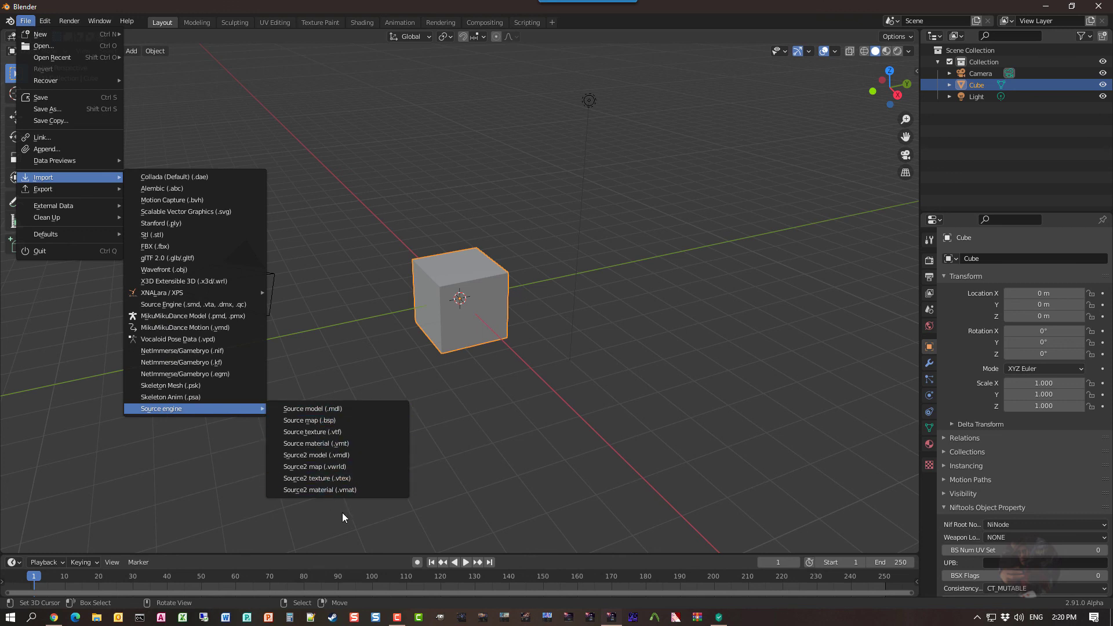
pyautogui.keyDown('shift'); pyautogui.rightClick(632, 425); pyautogui.keyUp('shift')
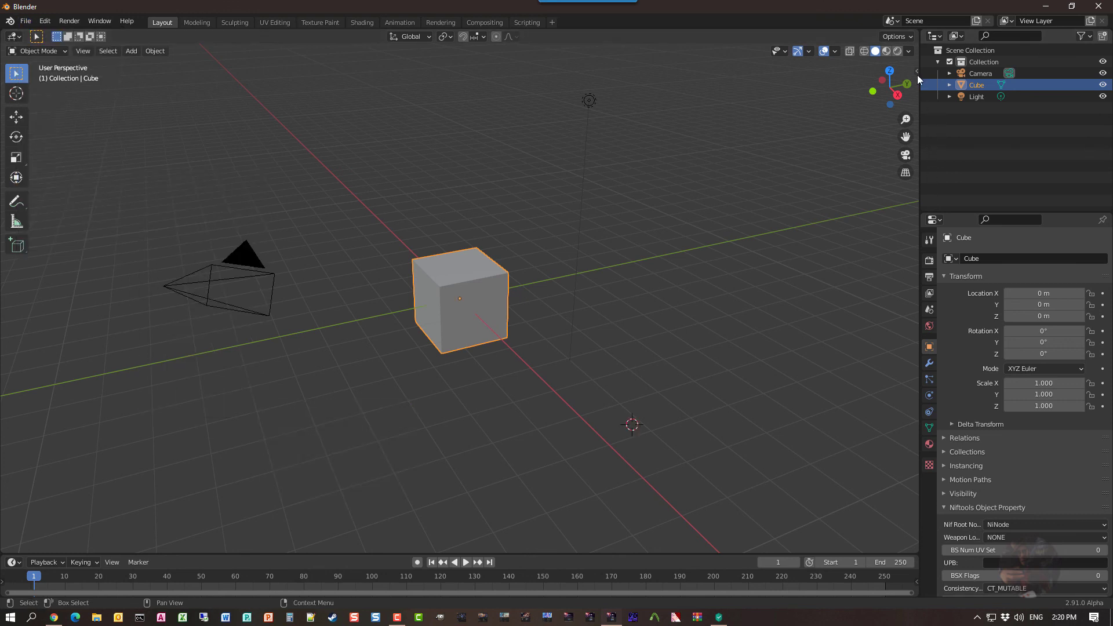
# Step: Show the SourceIO utils panel in the viewport sidebar and scroll through it
pyautogui.click(914, 69)
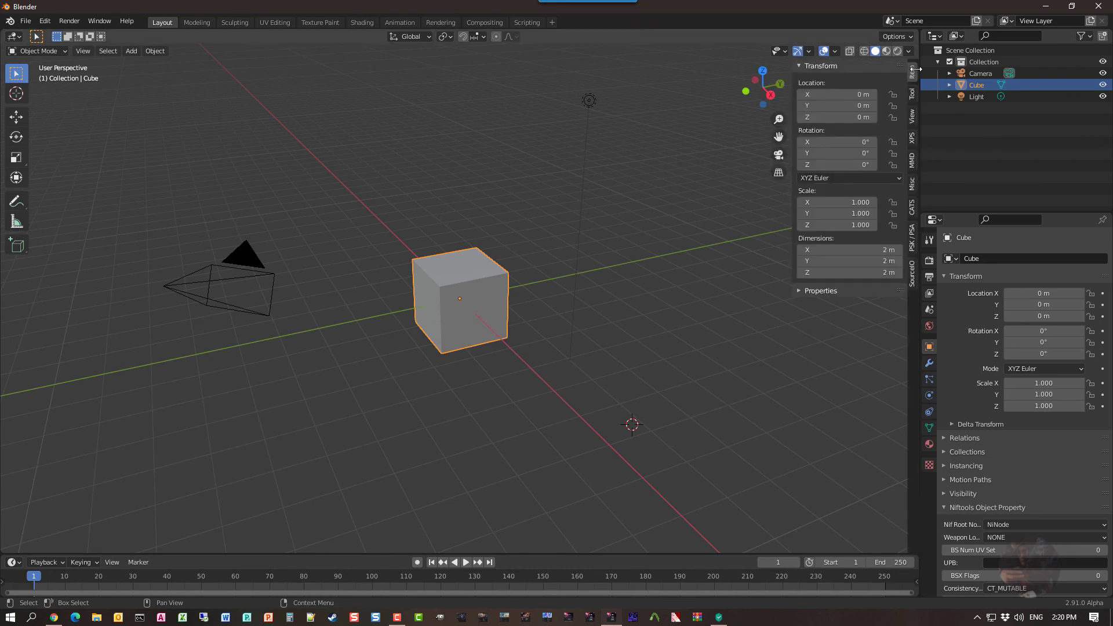
pyautogui.click(911, 280)
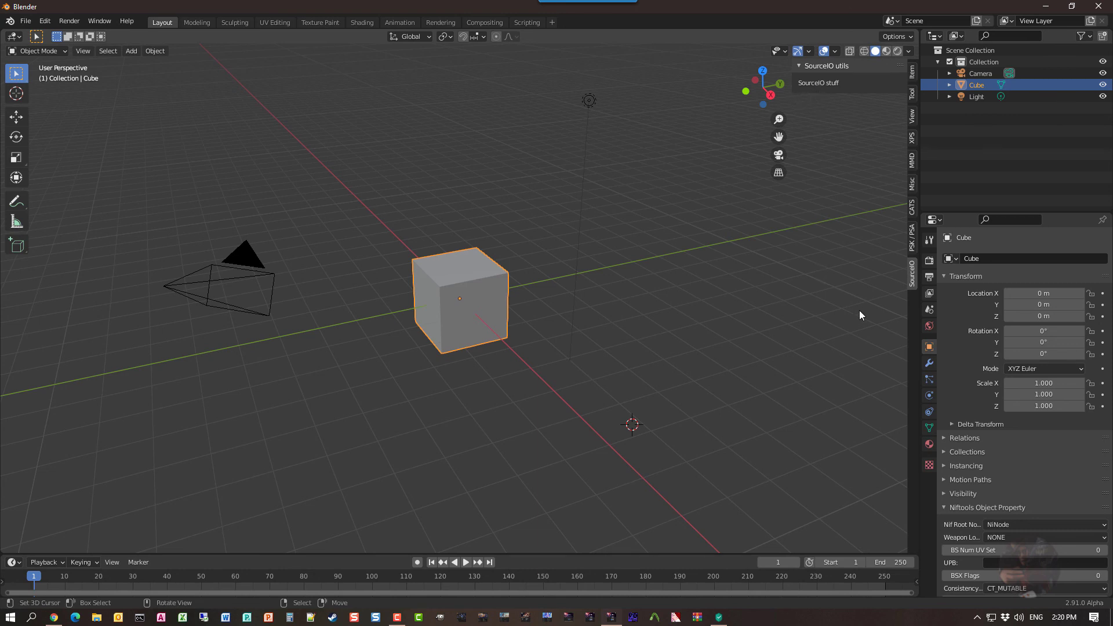
pyautogui.scroll(-3, 1020, 406)
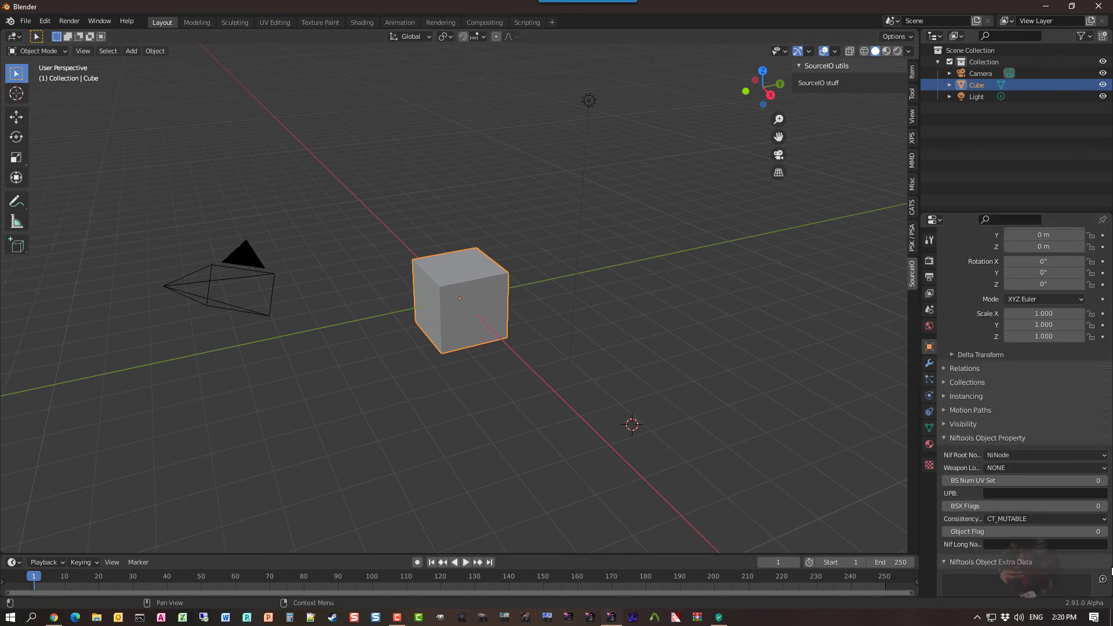
pyautogui.scroll(-5, 1008, 586)
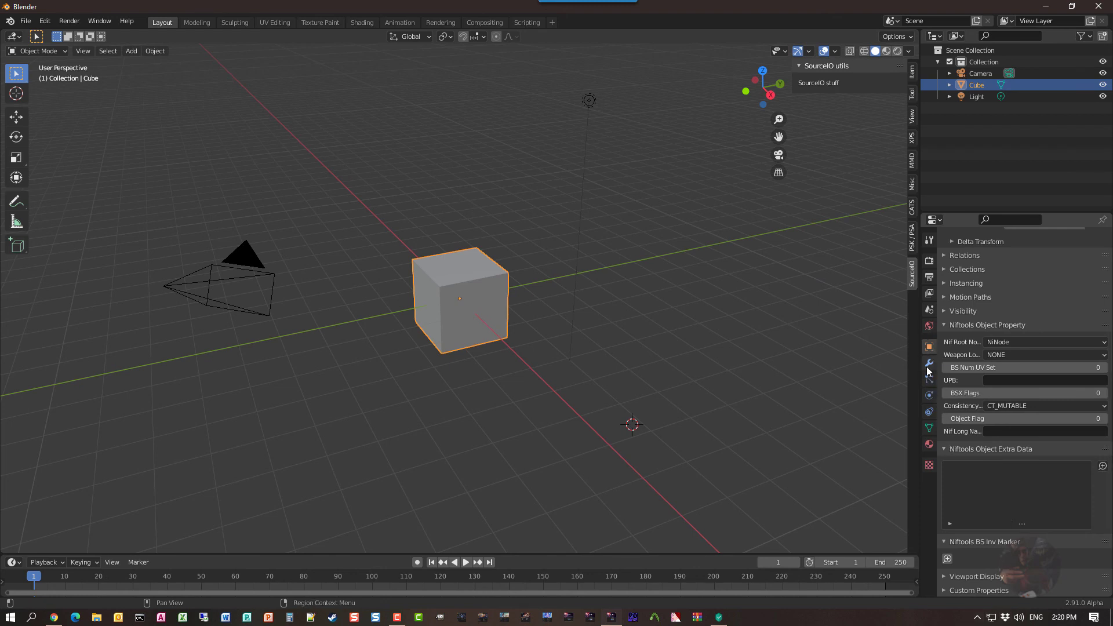
# Step: Review the SourceIO export settings in Scene properties, then return to the Cube's Object properties
pyautogui.click(928, 313)
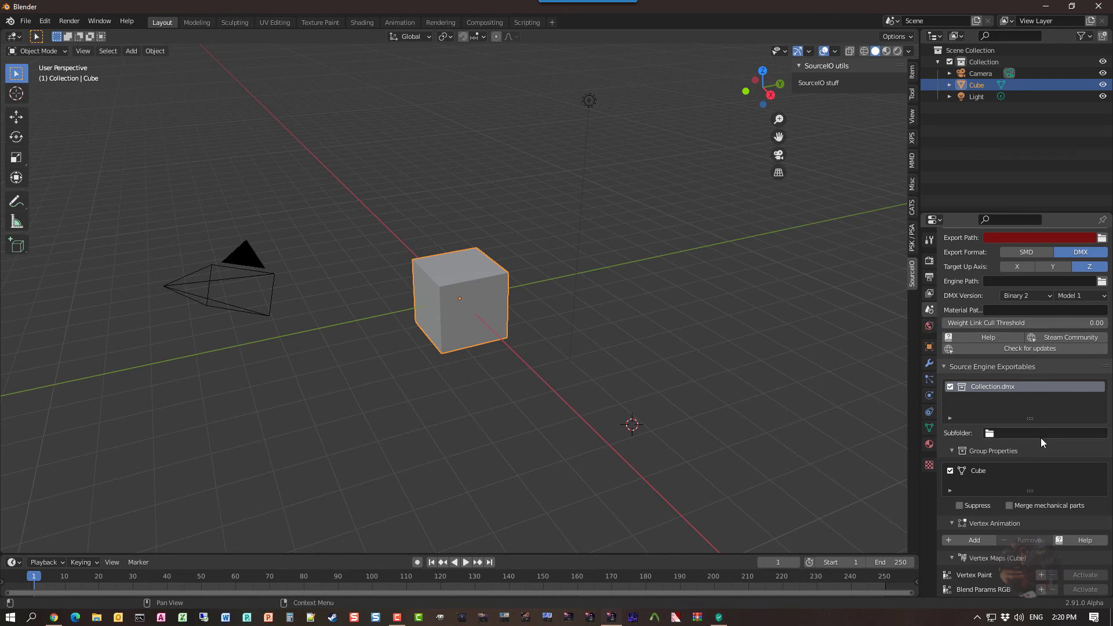
pyautogui.scroll(-7, 1038, 447)
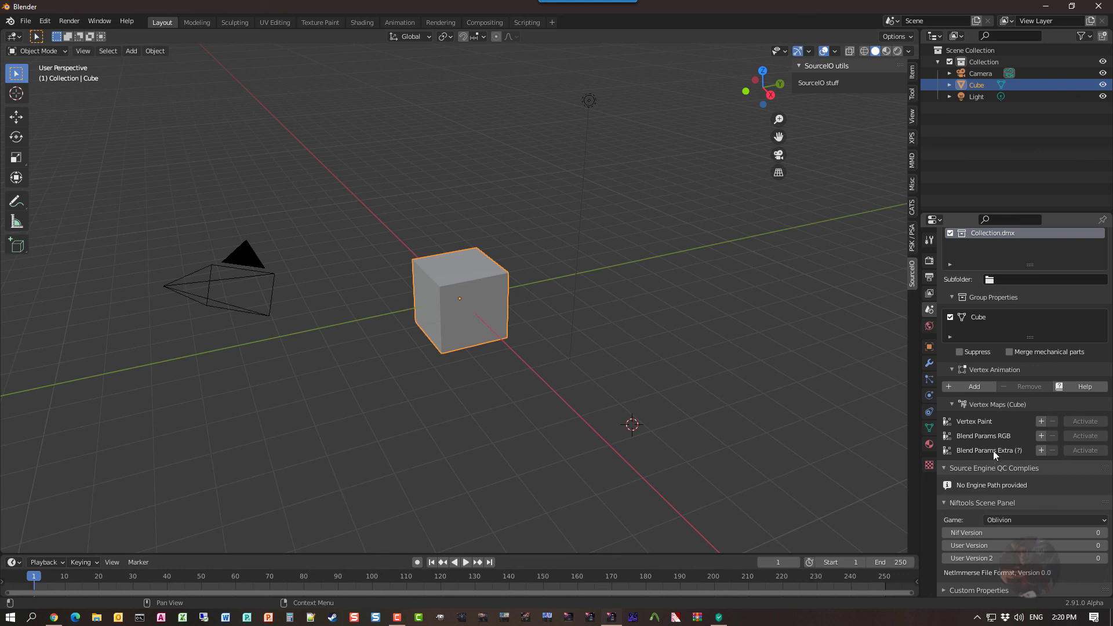
pyautogui.click(930, 346)
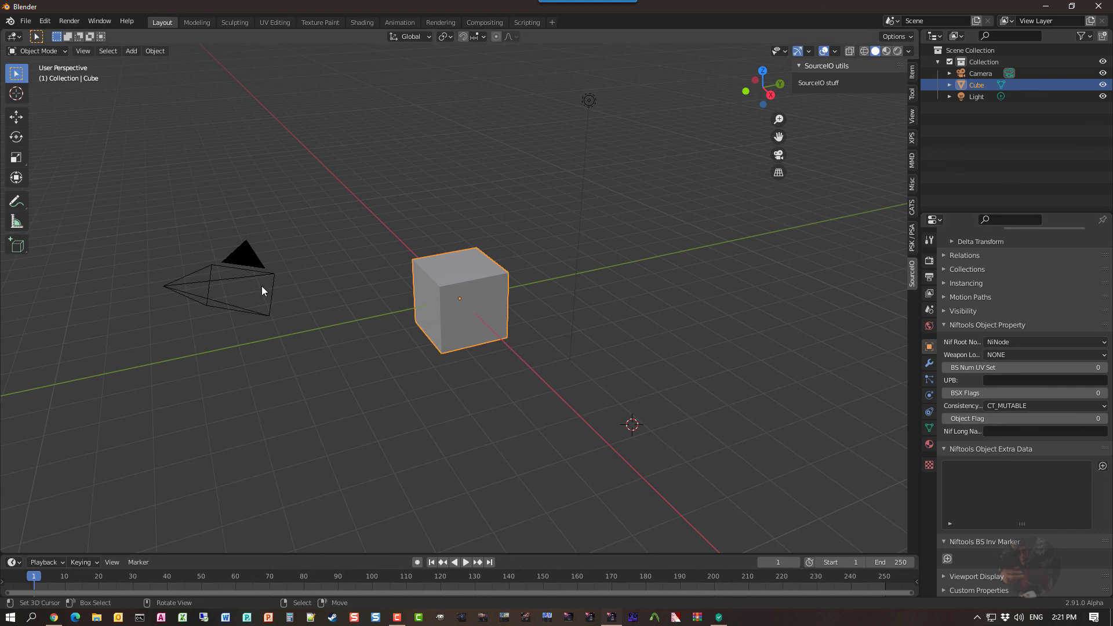
# Step: Place the 3D cursor in the viewport above and behind the cube
pyautogui.click(527, 196)
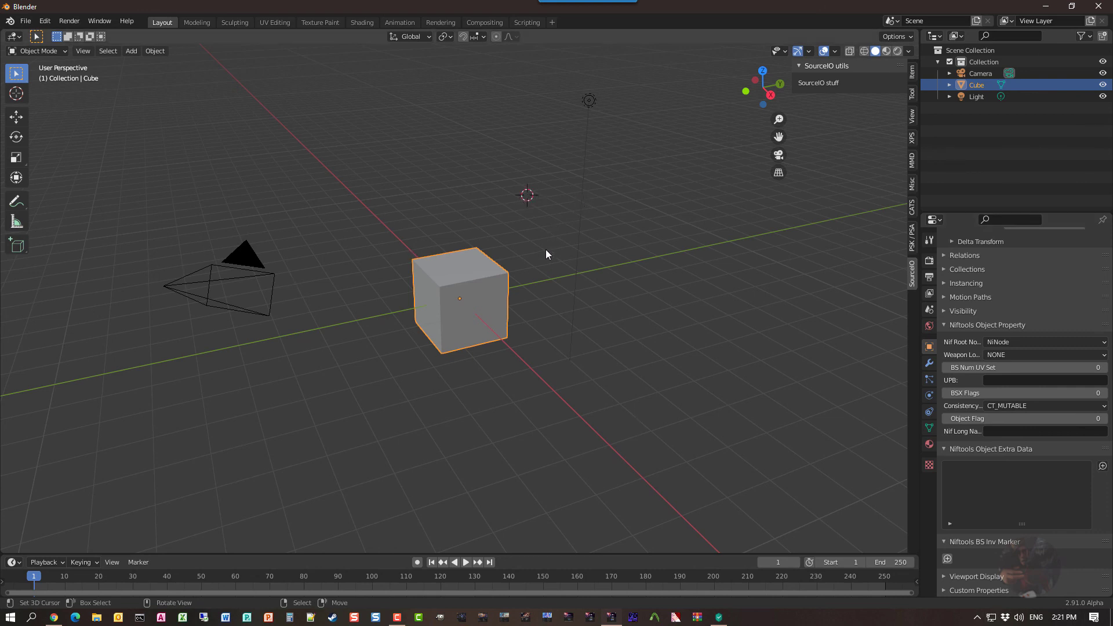